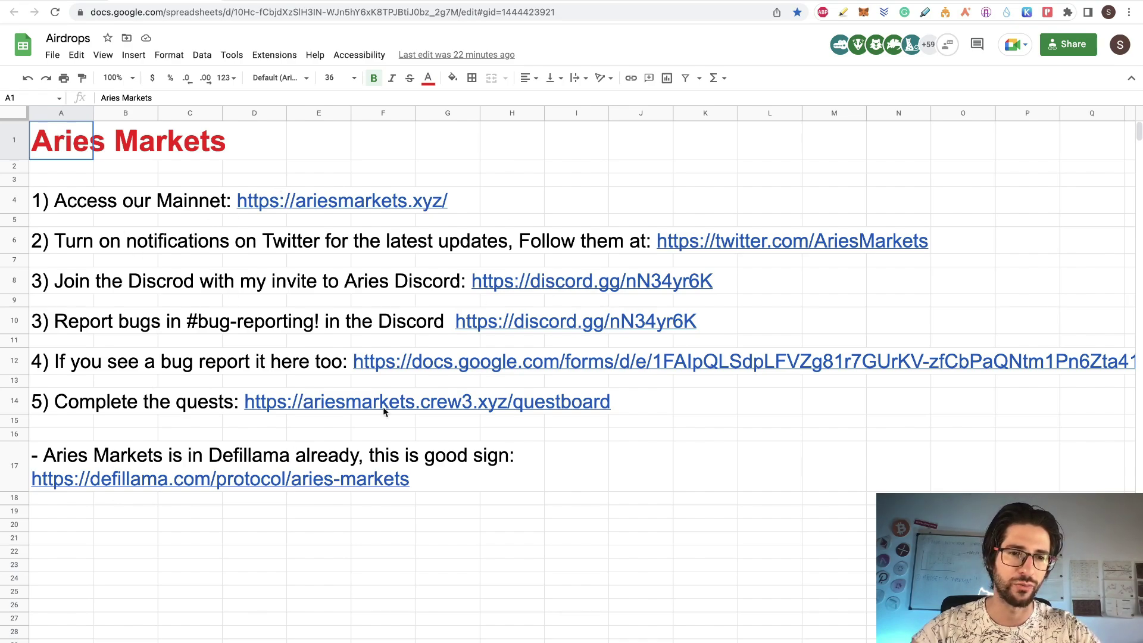
Open ariesmarkets.xyz and its lending app, then glance at the docs, DefiLlama, launch article and questboard.
{"action": "left_click", "coordinate": [426, 202]}
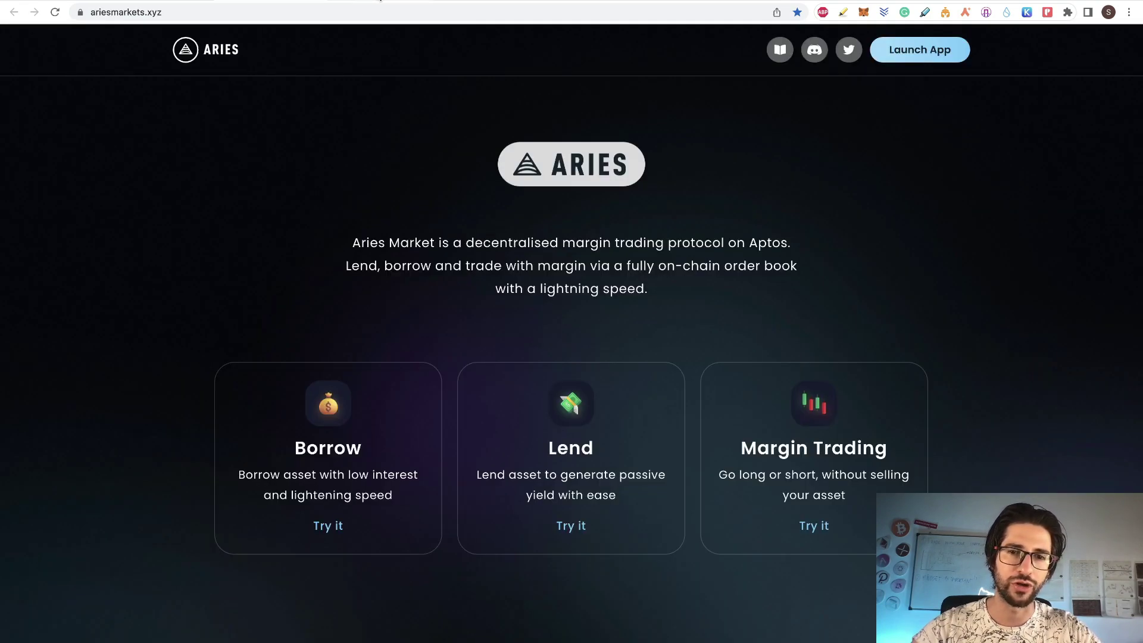
{"action": "left_click", "coordinate": [381, 1]}
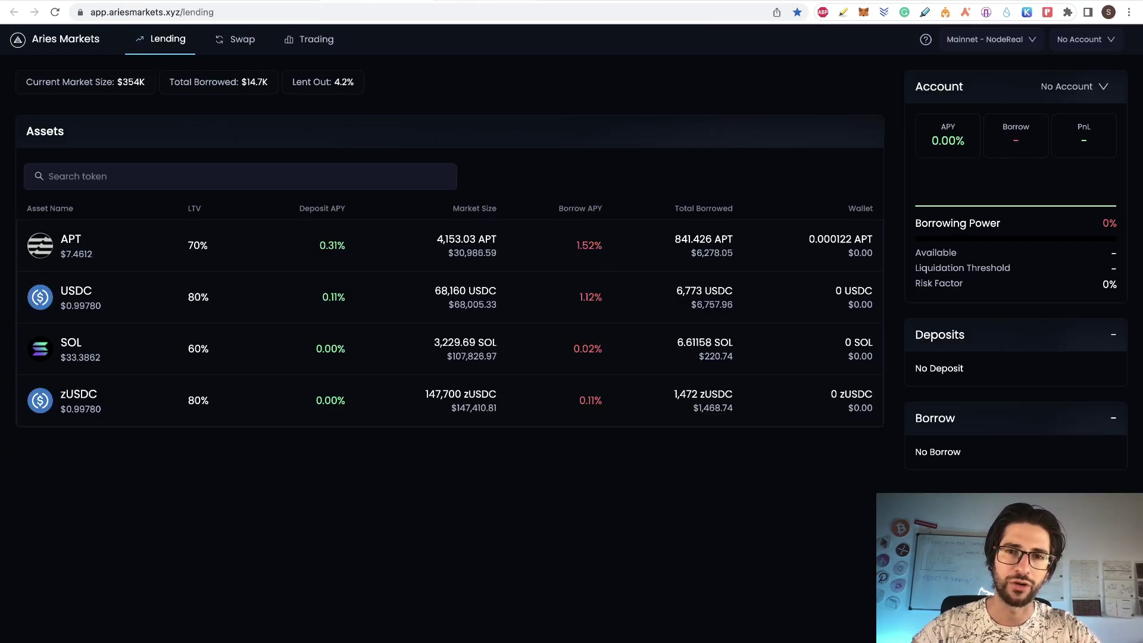
{"action": "left_click", "coordinate": [482, 2]}
{"action": "left_click", "coordinate": [585, 1]}
{"action": "key", "text": "ctrl+Tab"}
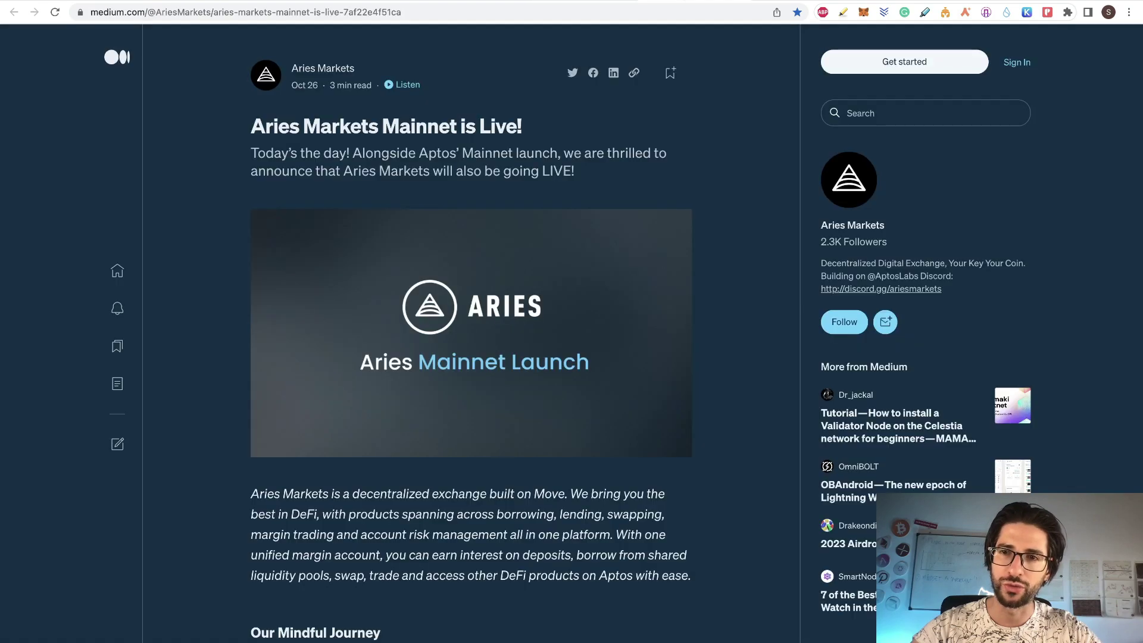
{"action": "key", "text": "ctrl+Tab"}
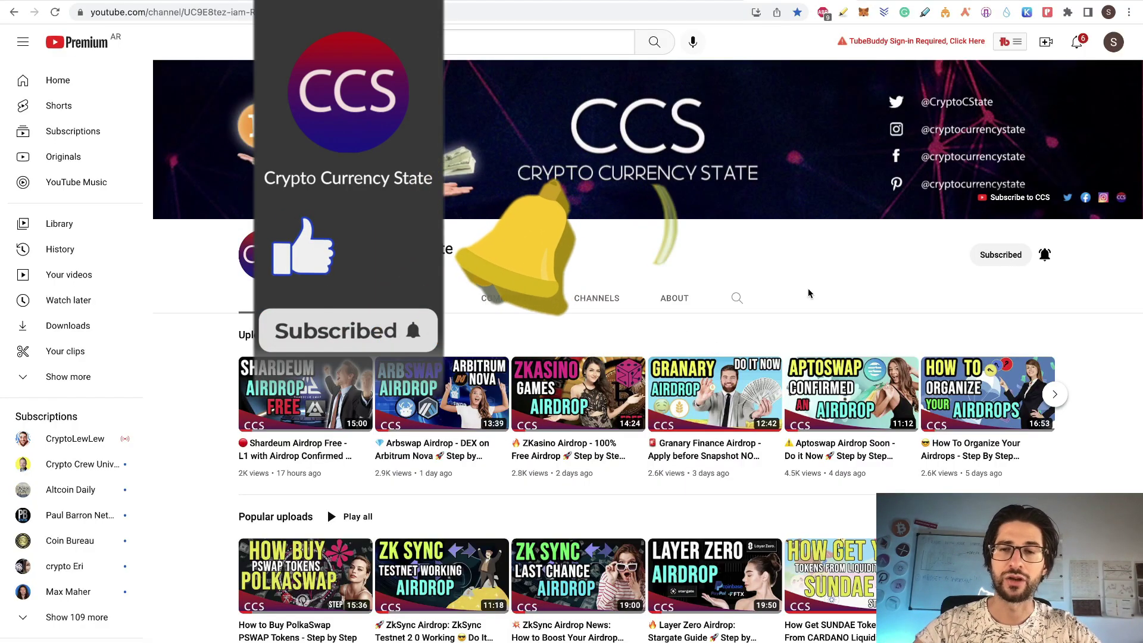
Browse the Crypto Currency State channel's Recently uploaded videos grid.
{"action": "scroll", "coordinate": [809, 293], "scroll_direction": "down", "scroll_amount": 1}
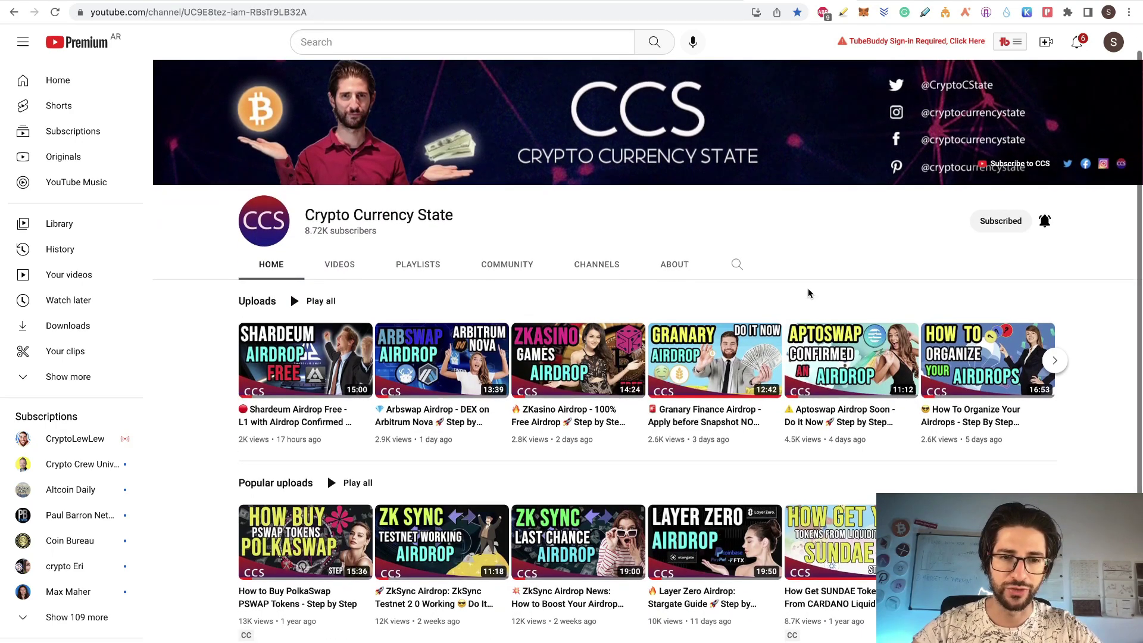
{"action": "left_click", "coordinate": [339, 257]}
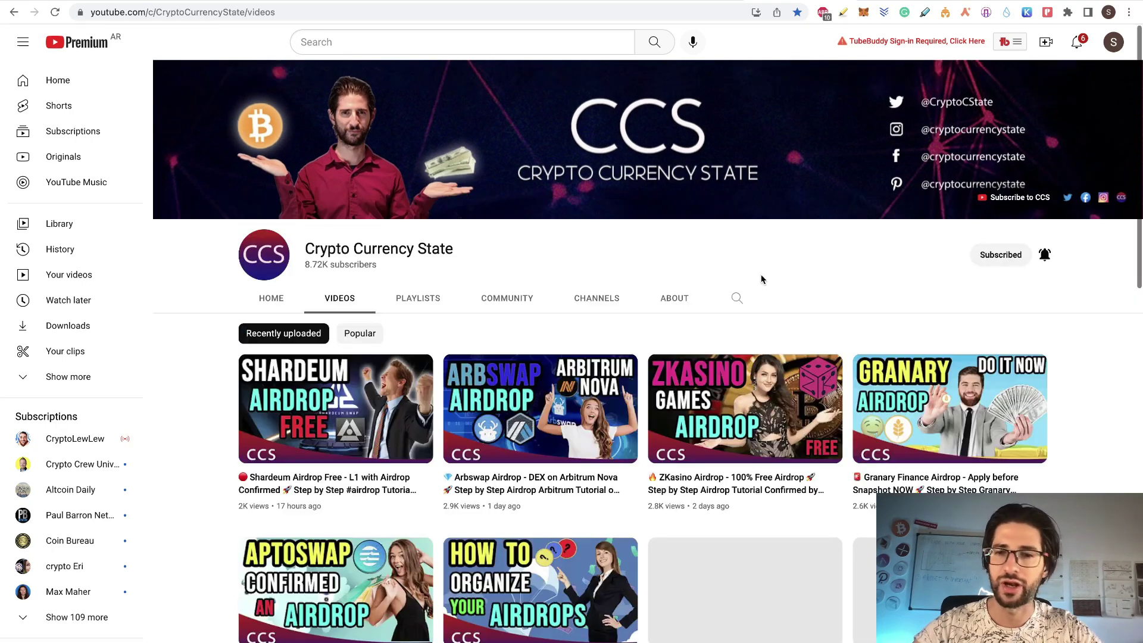
{"action": "scroll", "coordinate": [826, 324], "scroll_direction": "down", "scroll_amount": 2}
{"action": "scroll", "coordinate": [827, 331], "scroll_direction": "down", "scroll_amount": 1}
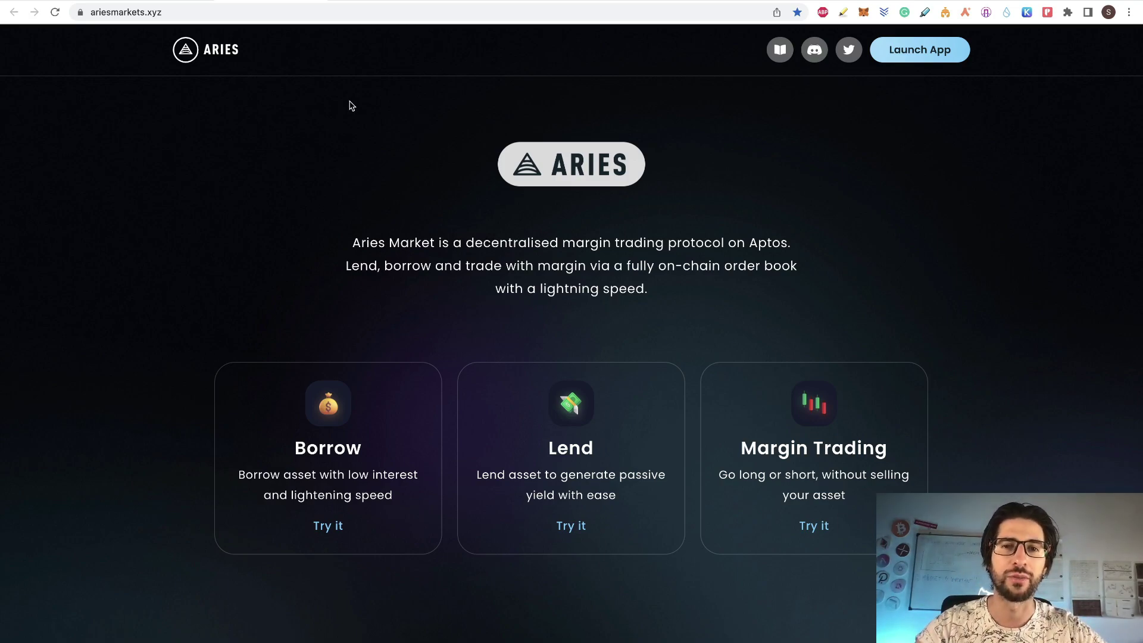
Read the Getting Started docs, DefiLlama stats and mainnet launch article, then close back to the Airdrops sheet.
{"action": "left_click", "coordinate": [382, 2]}
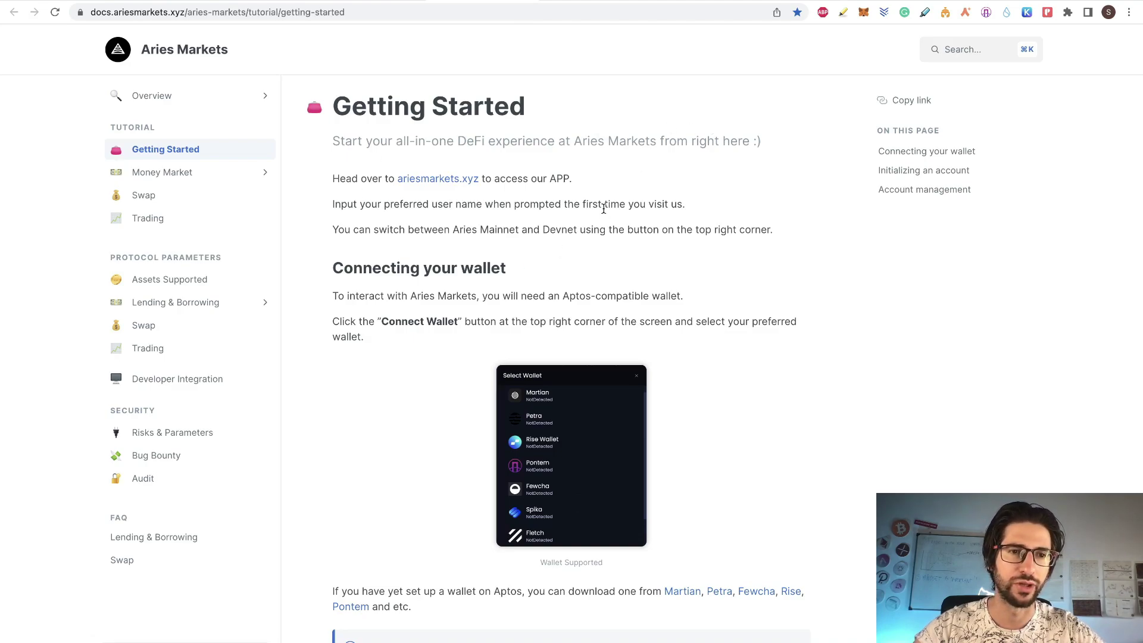
{"action": "left_click", "coordinate": [596, 3]}
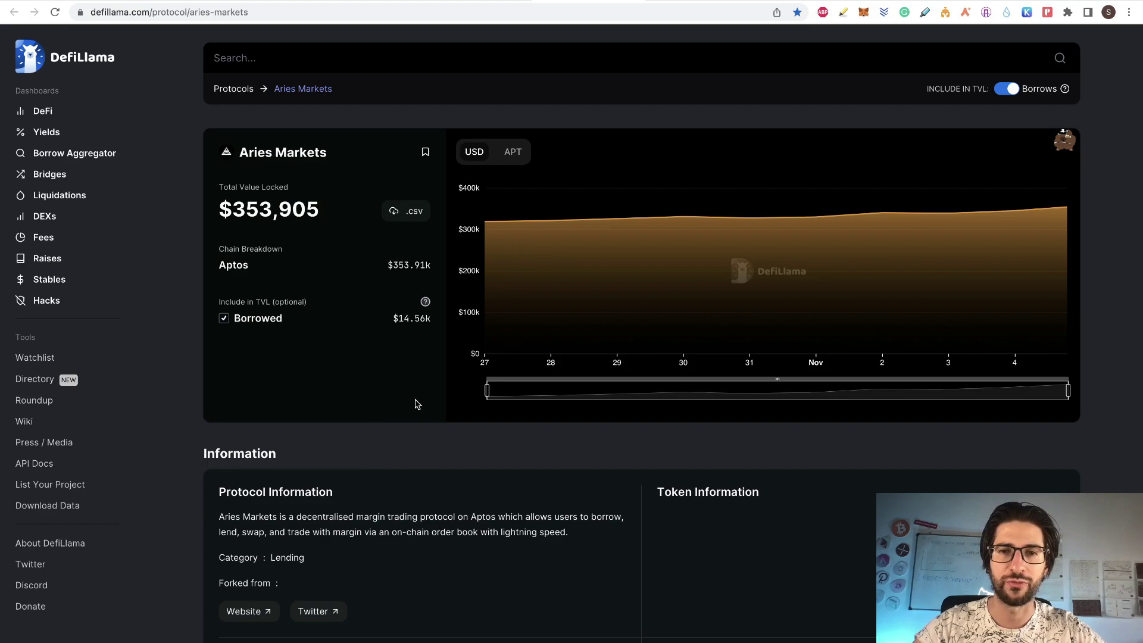
{"action": "left_click", "coordinate": [692, 2]}
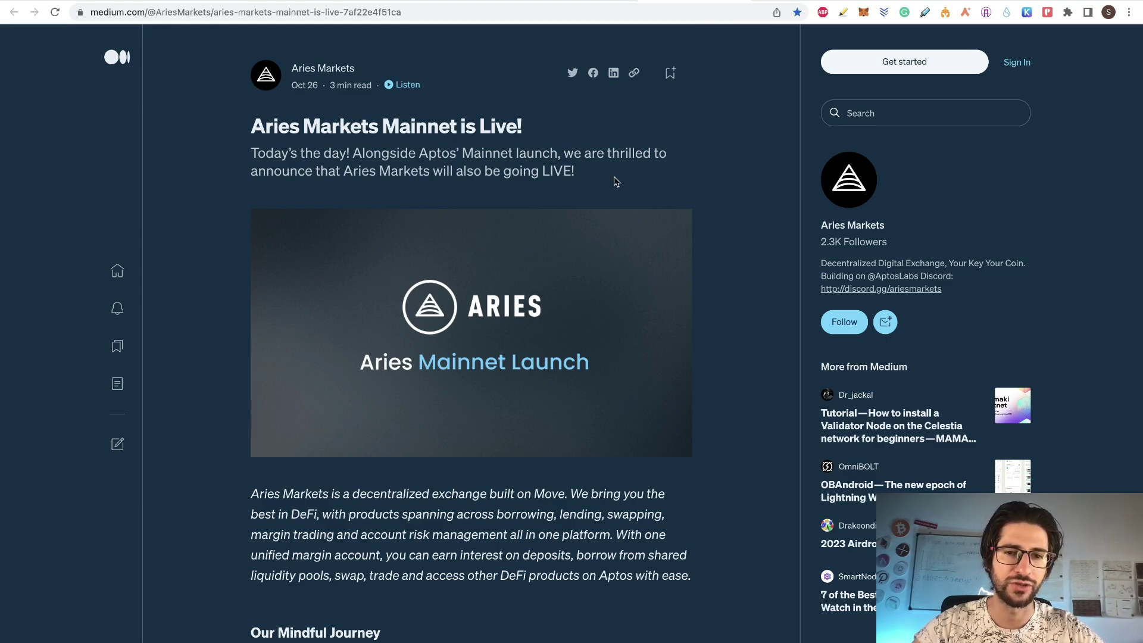
{"action": "scroll", "coordinate": [649, 197], "scroll_direction": "down", "scroll_amount": 4}
{"action": "scroll", "coordinate": [649, 196], "scroll_direction": "up", "scroll_amount": 5}
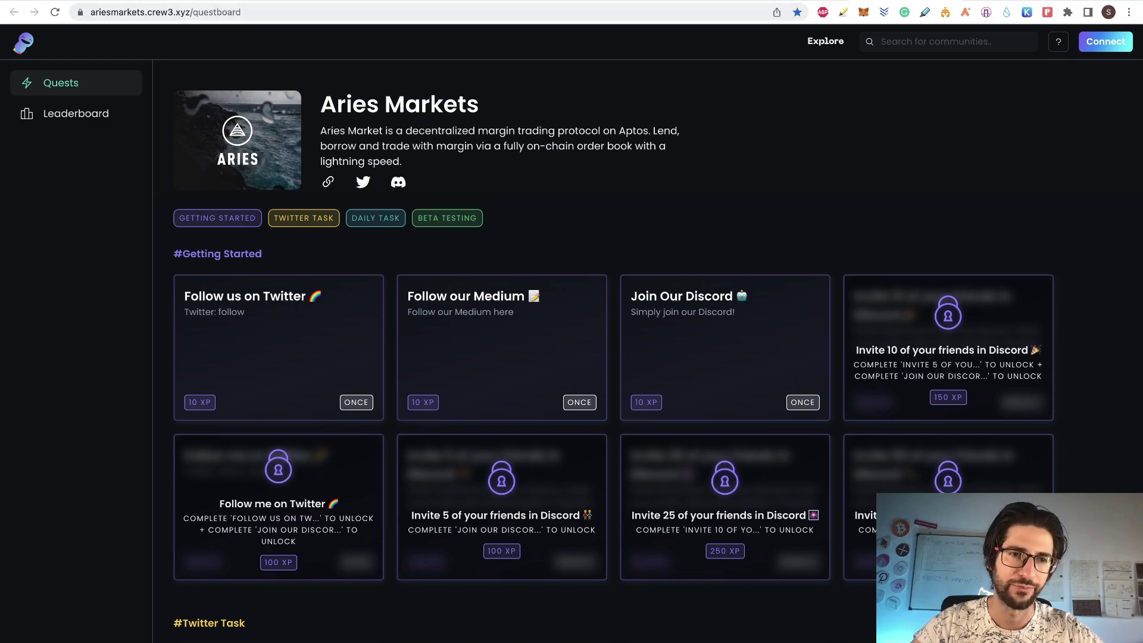
{"action": "key", "text": "super+w"}
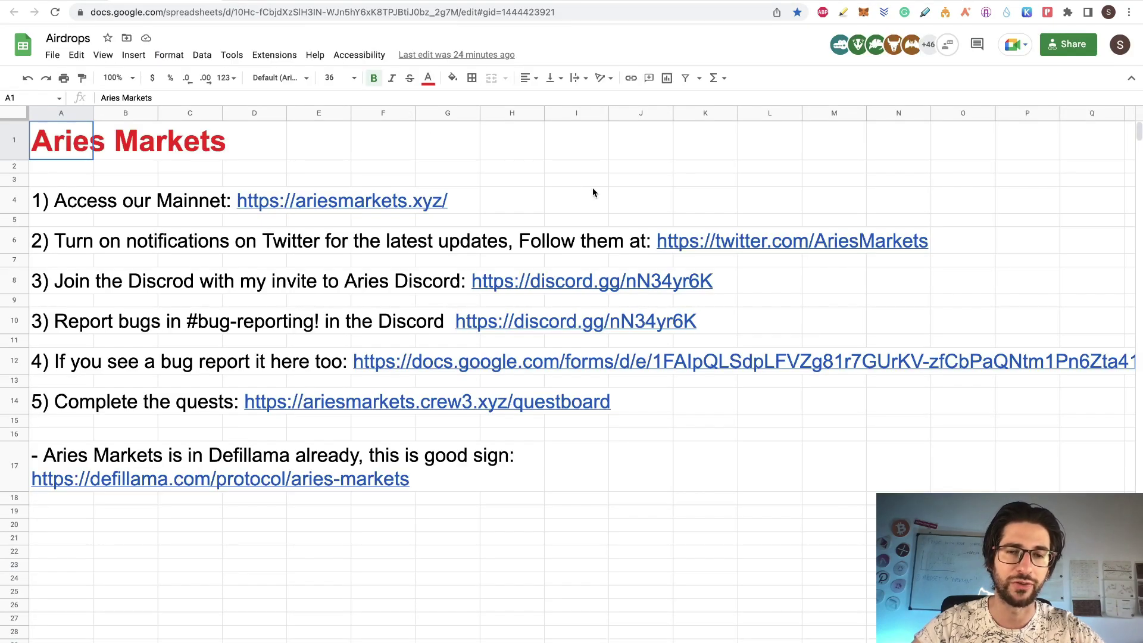
Launch the Aries lending app from the mainnet link in cell A4.
{"action": "left_click", "coordinate": [87, 207]}
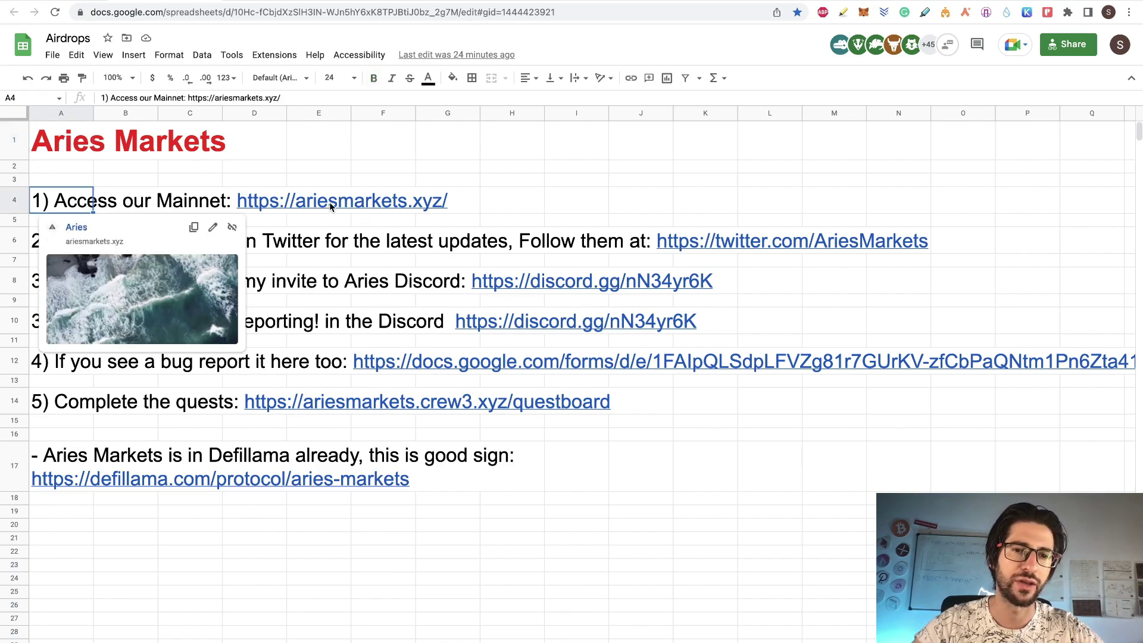
{"action": "key", "text": "ctrl+Tab"}
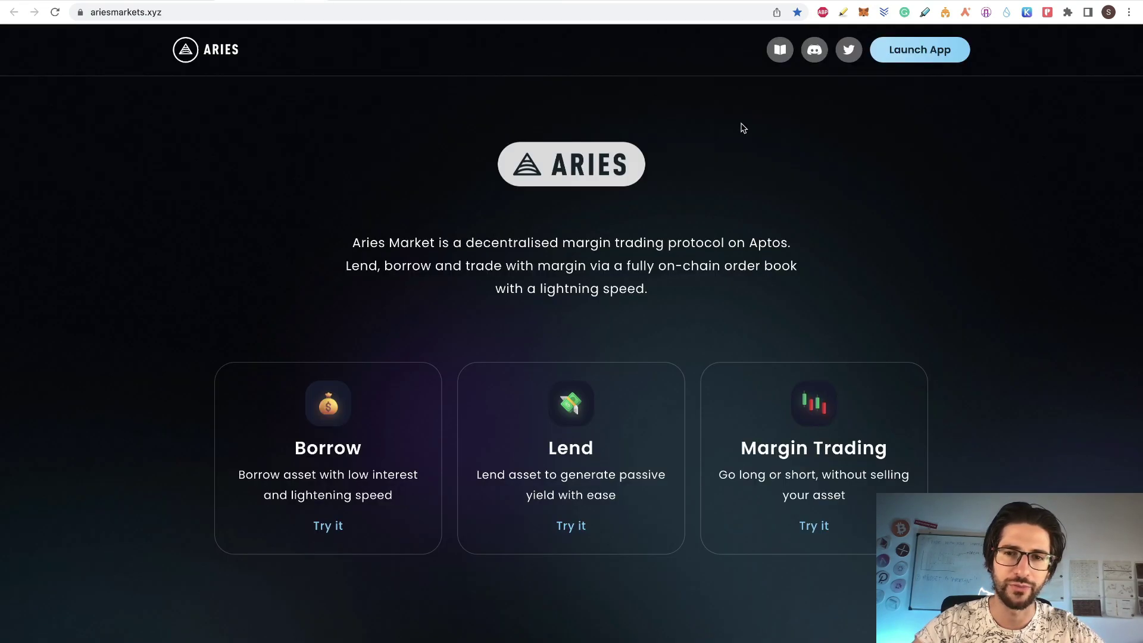
{"action": "left_click", "coordinate": [903, 63]}
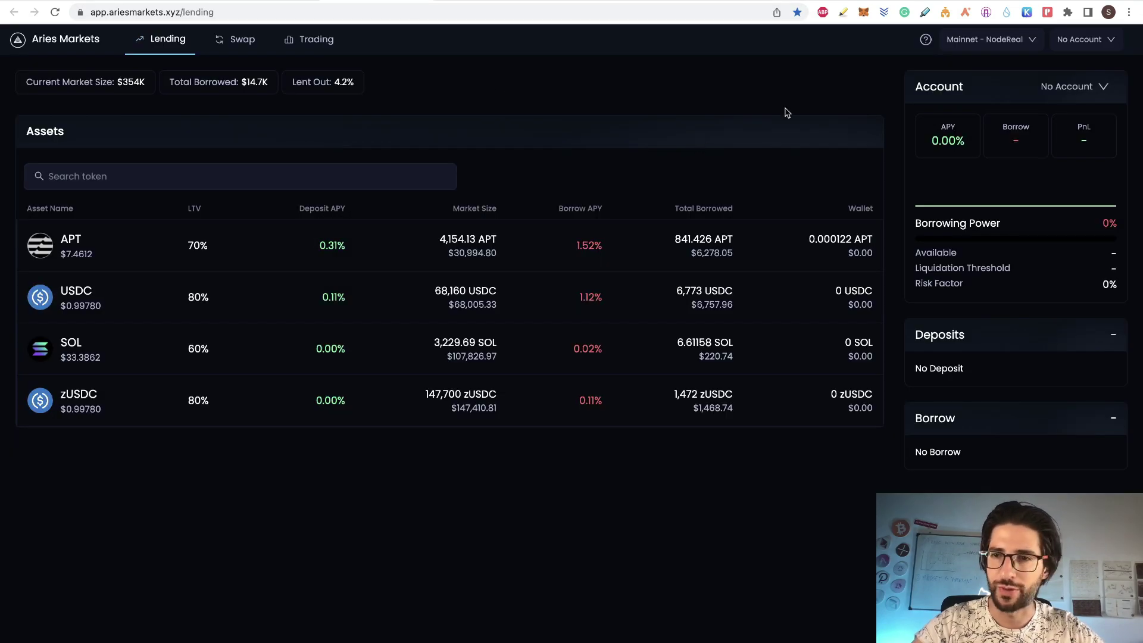
Check the Pontem wallet's APT, WETH, stAPT and USDT balances after briefly trying Petra.
{"action": "left_click", "coordinate": [986, 13]}
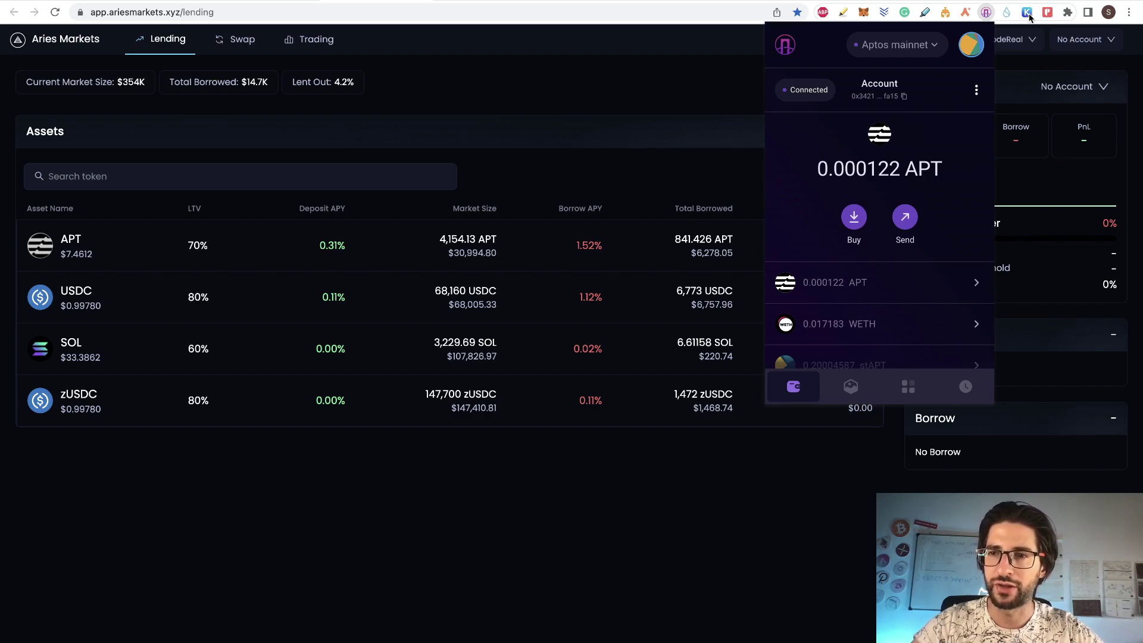
{"action": "left_click", "coordinate": [1047, 12]}
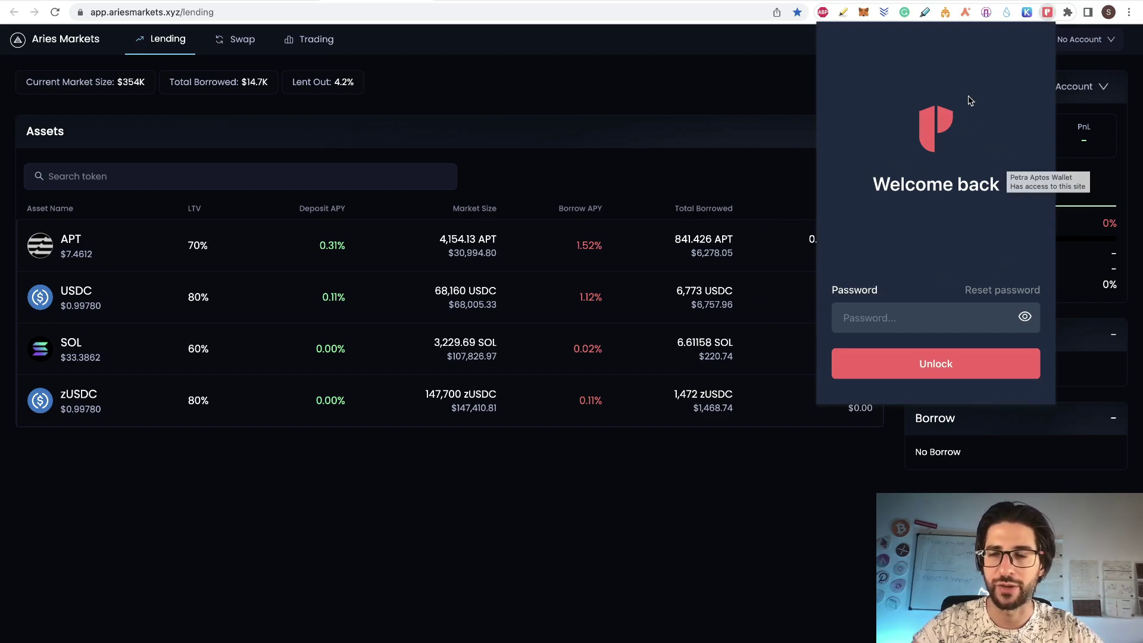
{"action": "left_click", "coordinate": [986, 12]}
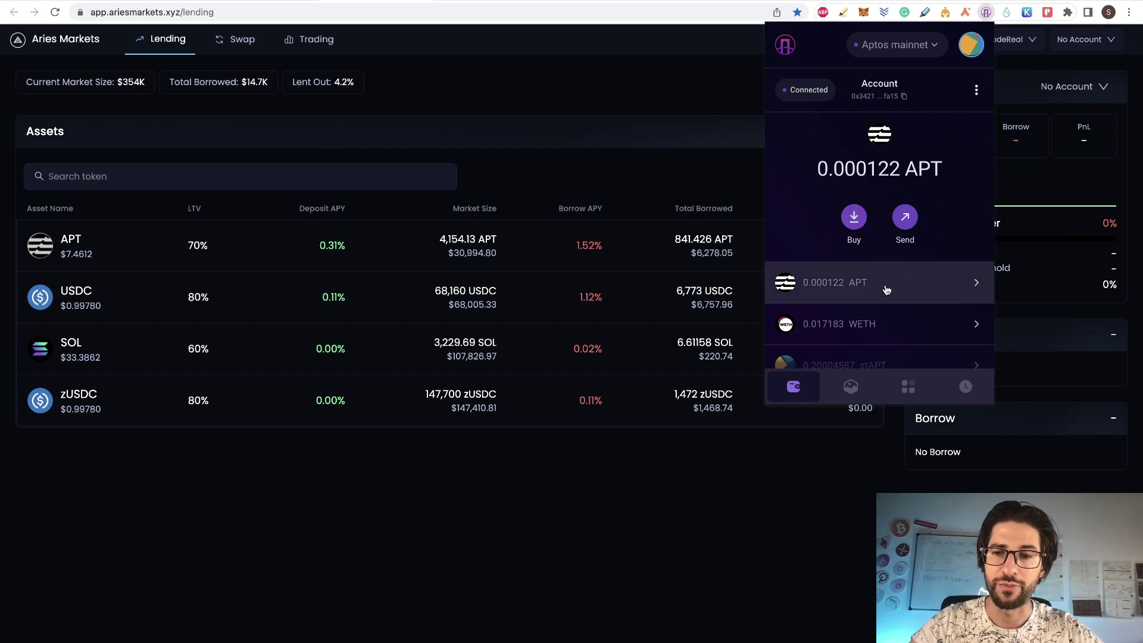
{"action": "scroll", "coordinate": [885, 290], "scroll_direction": "down", "scroll_amount": 5}
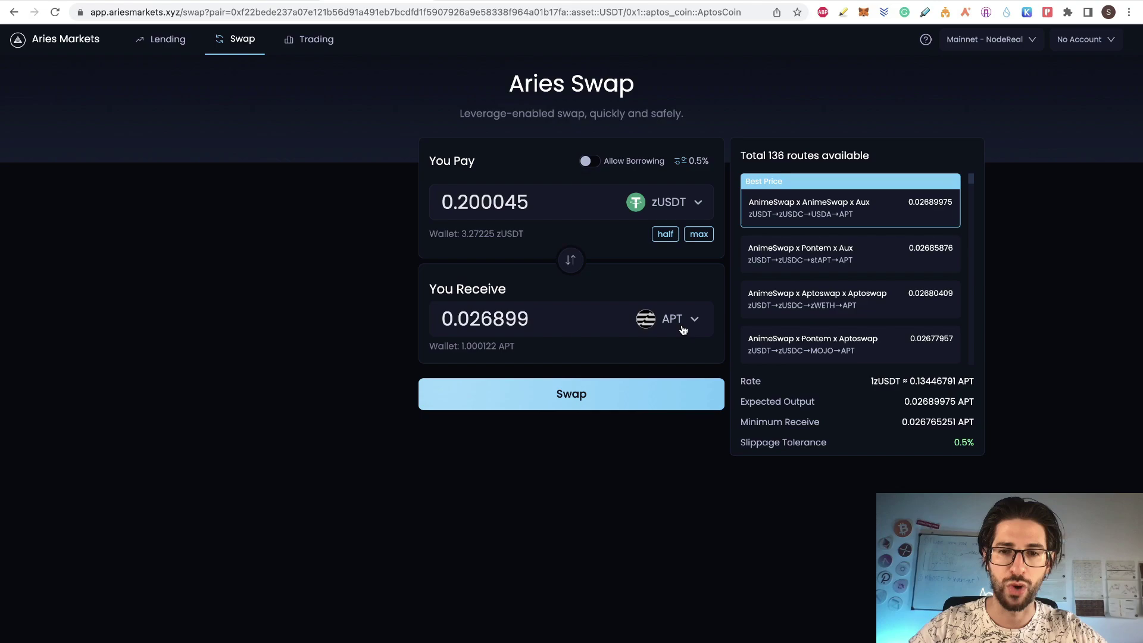
Approve the 0.200045 zUSDT-to-APT swap in the wallet and return to the Swap page.
{"action": "key", "text": "ctrl+Right"}
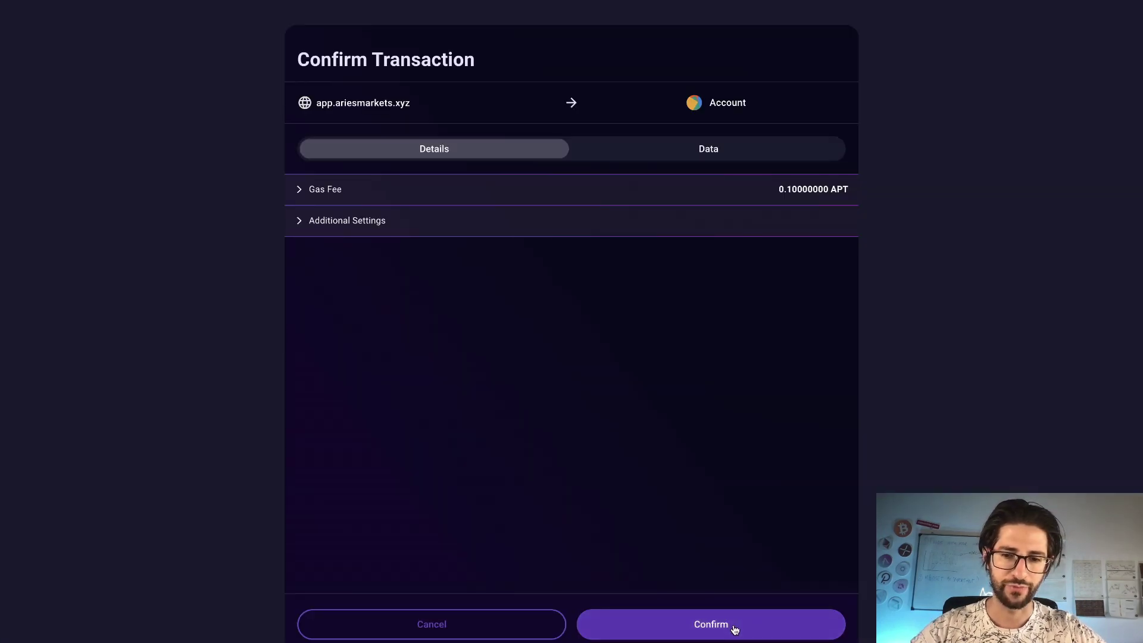
{"action": "left_click", "coordinate": [735, 622]}
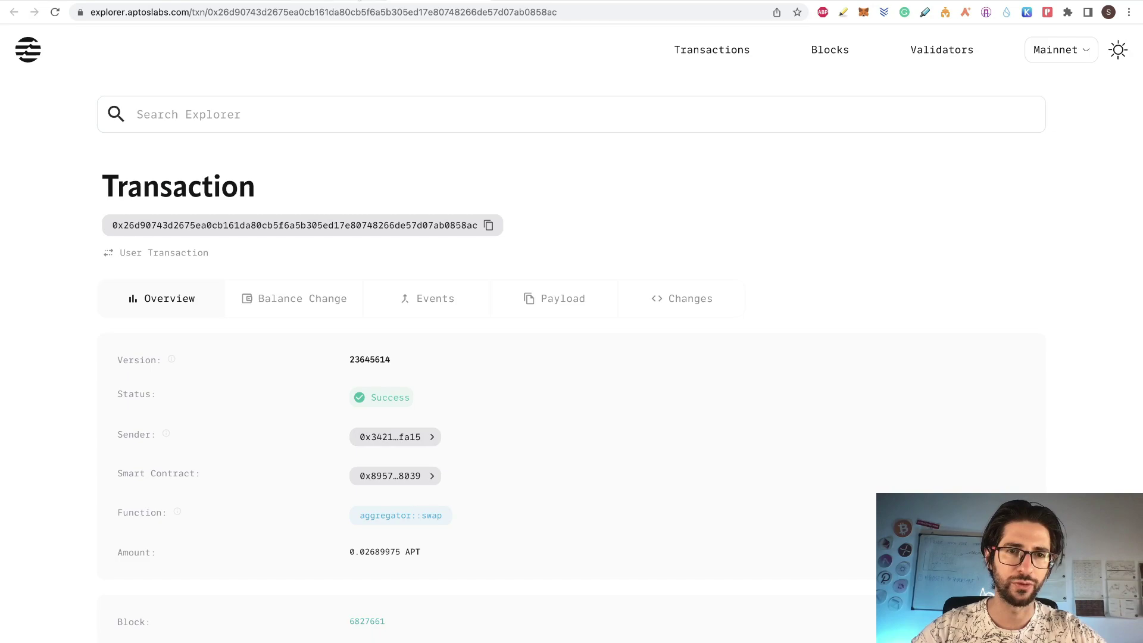
{"action": "key", "text": "ctrl+Tab"}
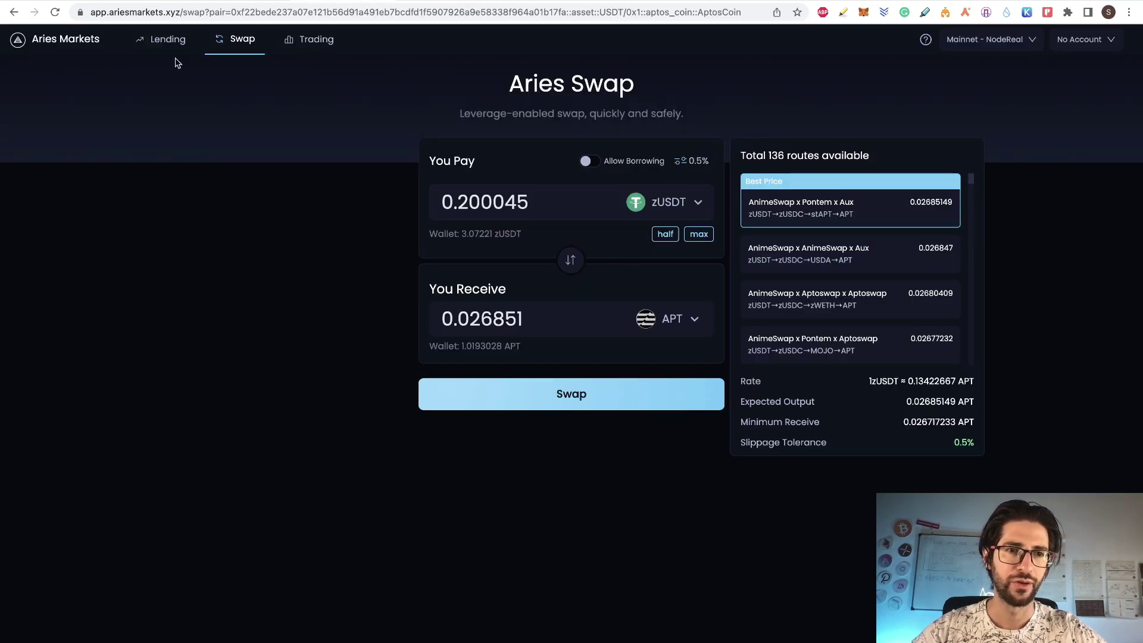
Deposit a small slice of APT (0.0366734) via Lending and approve the transaction.
{"action": "left_click", "coordinate": [162, 41]}
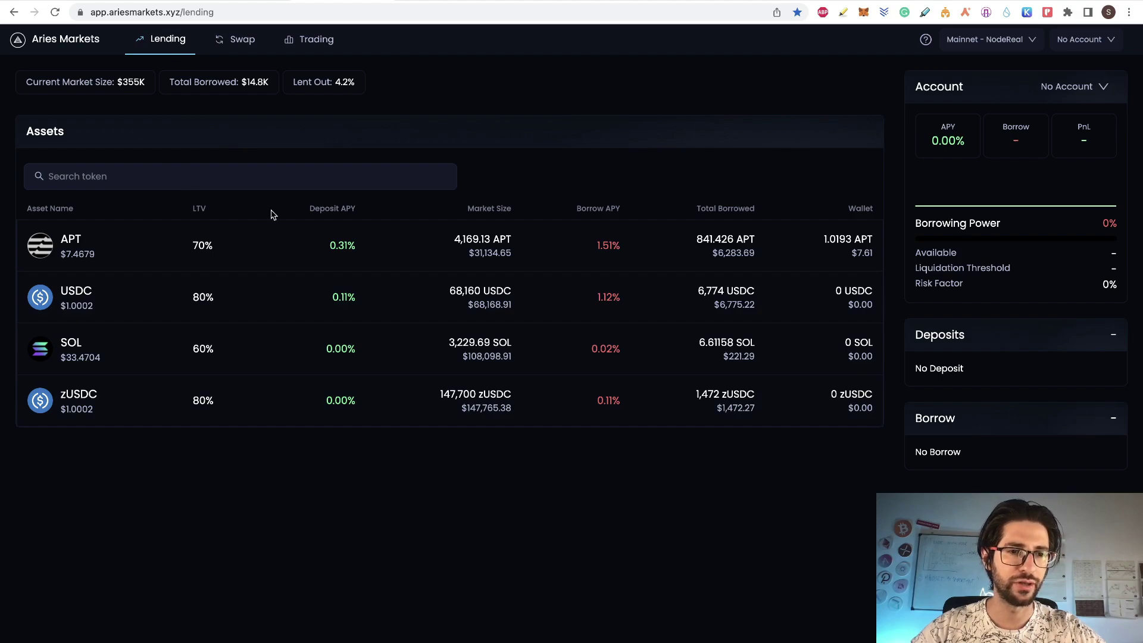
{"action": "left_click", "coordinate": [293, 251]}
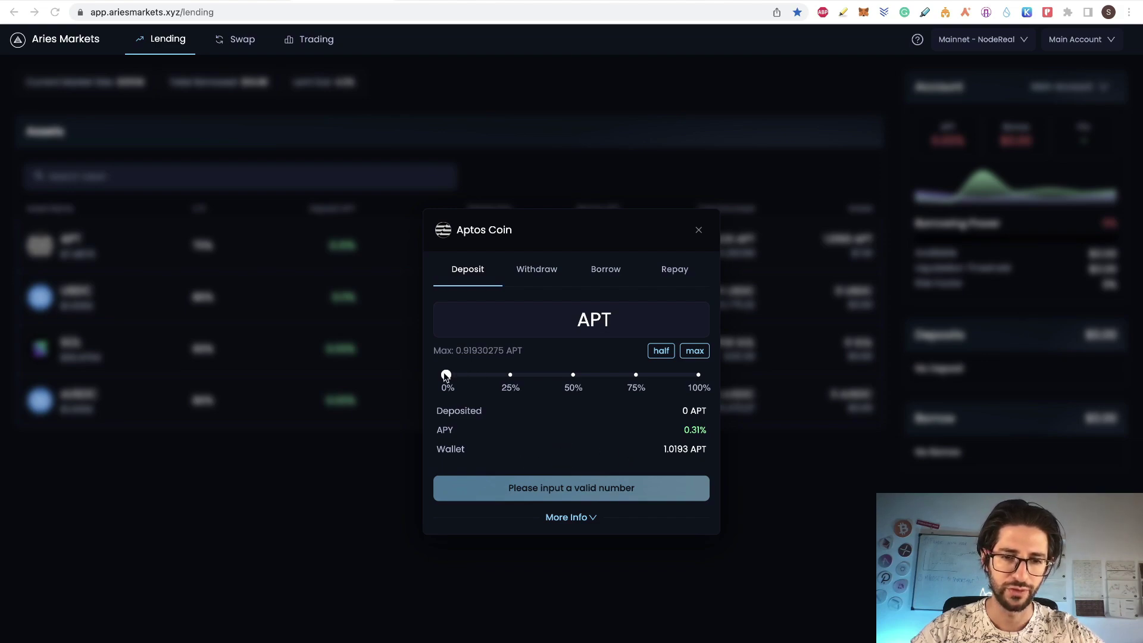
{"action": "mouse_move", "coordinate": [445, 376]}
{"action": "left_mouse_down"}
{"action": "mouse_move", "coordinate": [469, 375]}
{"action": "mouse_move", "coordinate": [457, 378]}
{"action": "left_mouse_up"}
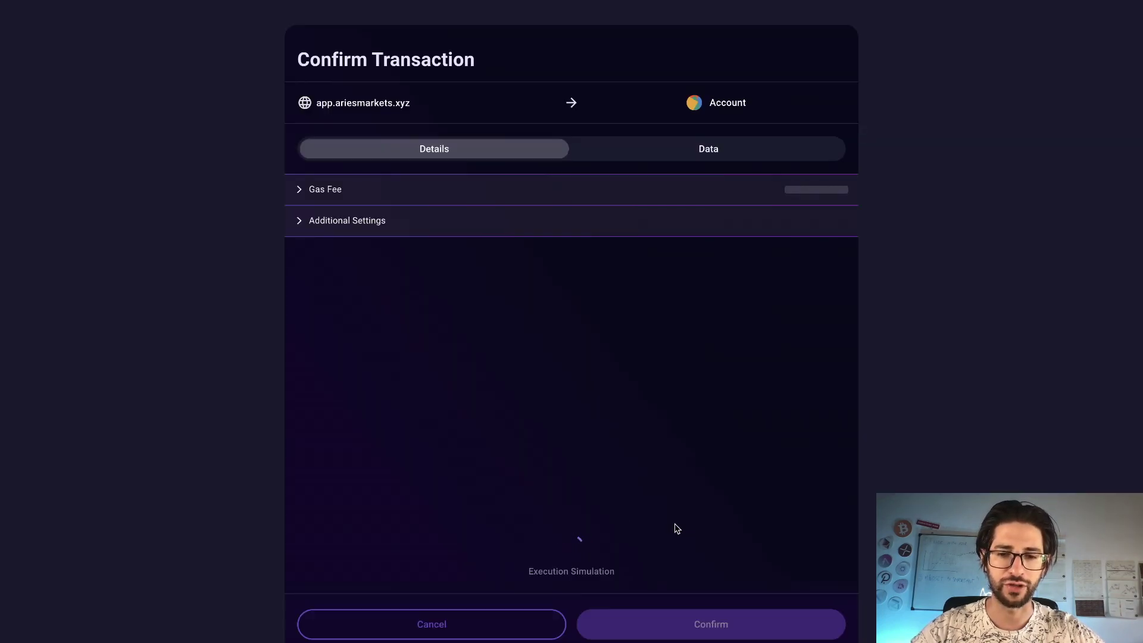
{"action": "left_click", "coordinate": [299, 189]}
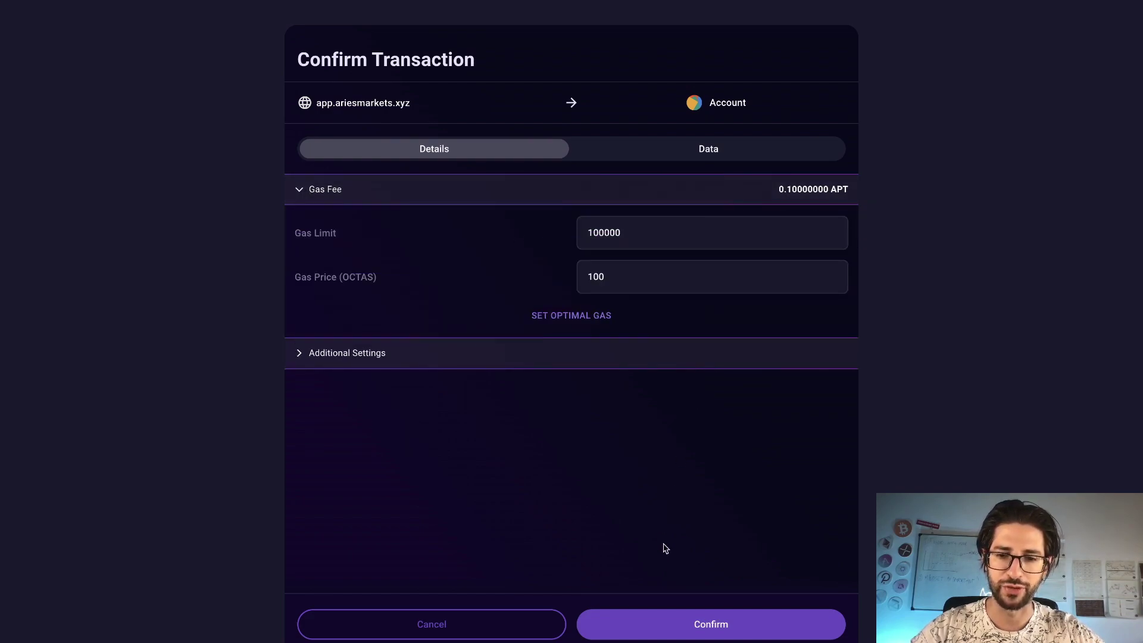
{"action": "left_click", "coordinate": [709, 624]}
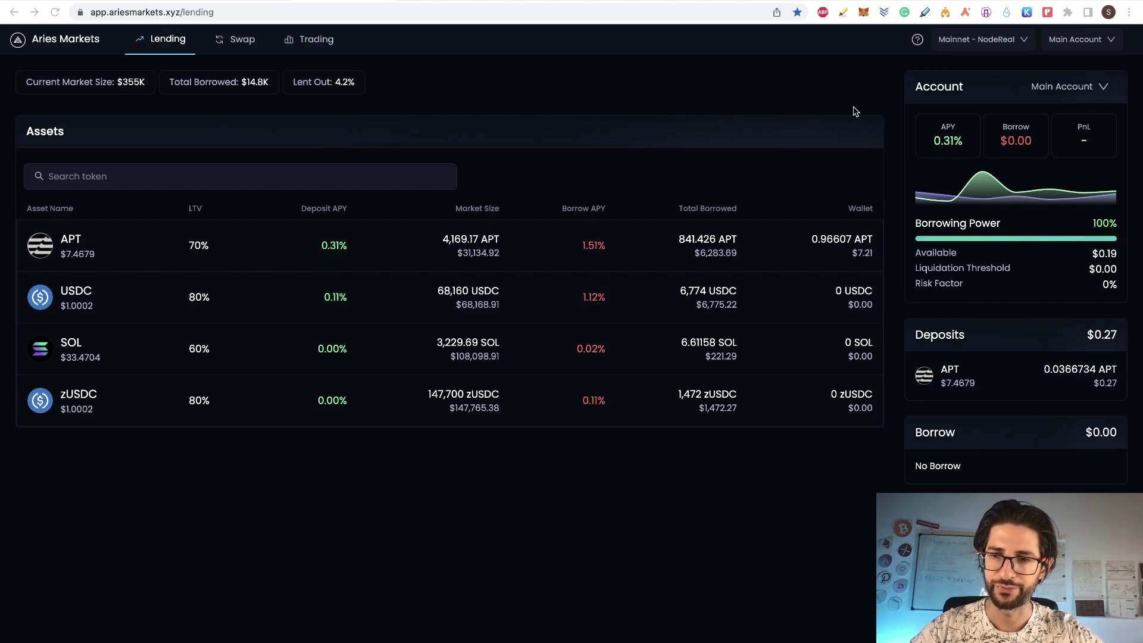
{"action": "left_click", "coordinate": [226, 43]}
{"action": "left_click", "coordinate": [175, 50]}
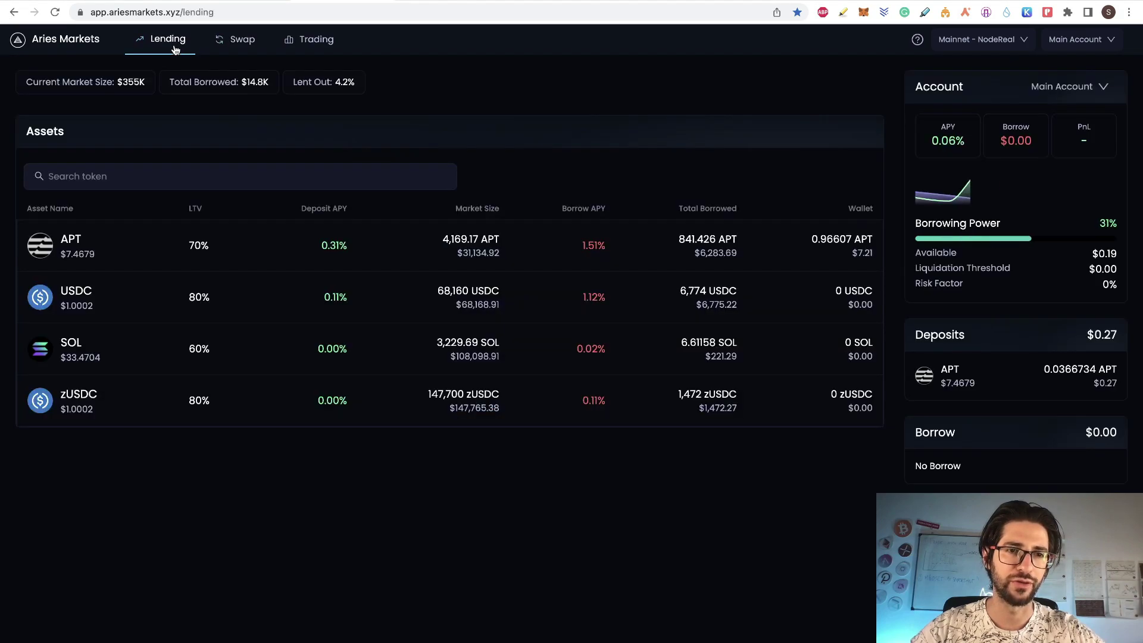
{"action": "left_click", "coordinate": [223, 45]}
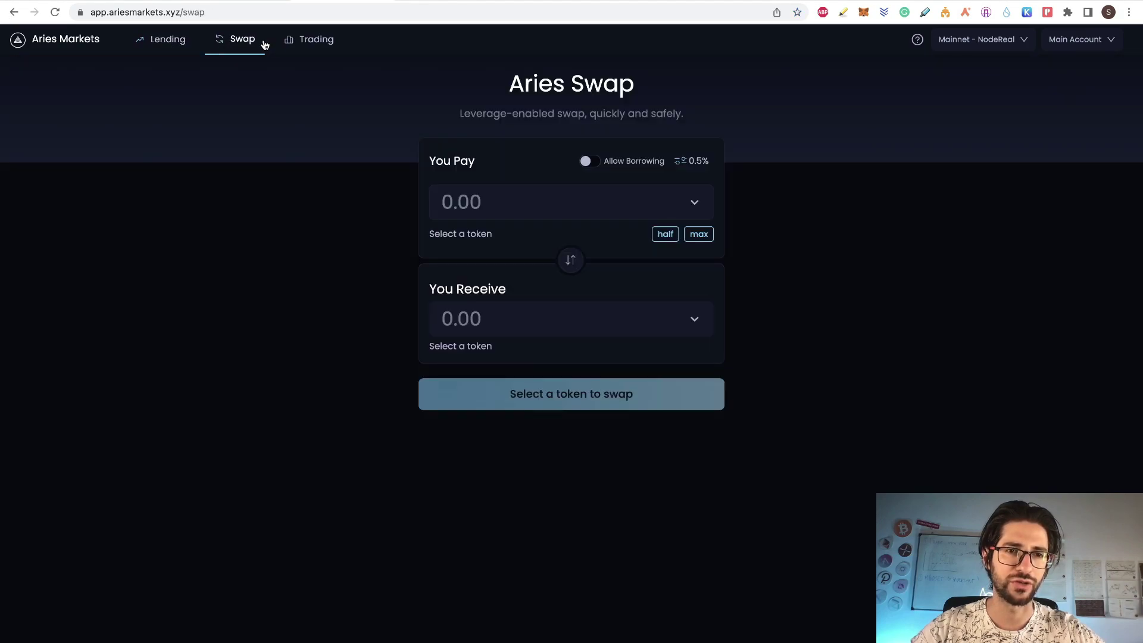
{"action": "left_click", "coordinate": [303, 50]}
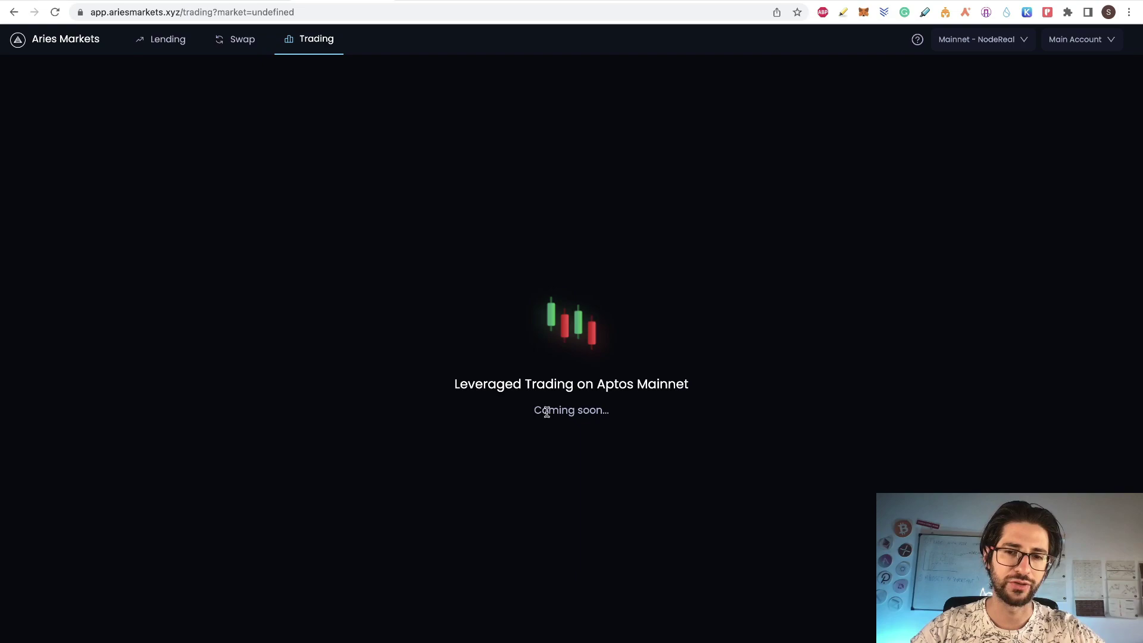
{"action": "left_click", "coordinate": [240, 40]}
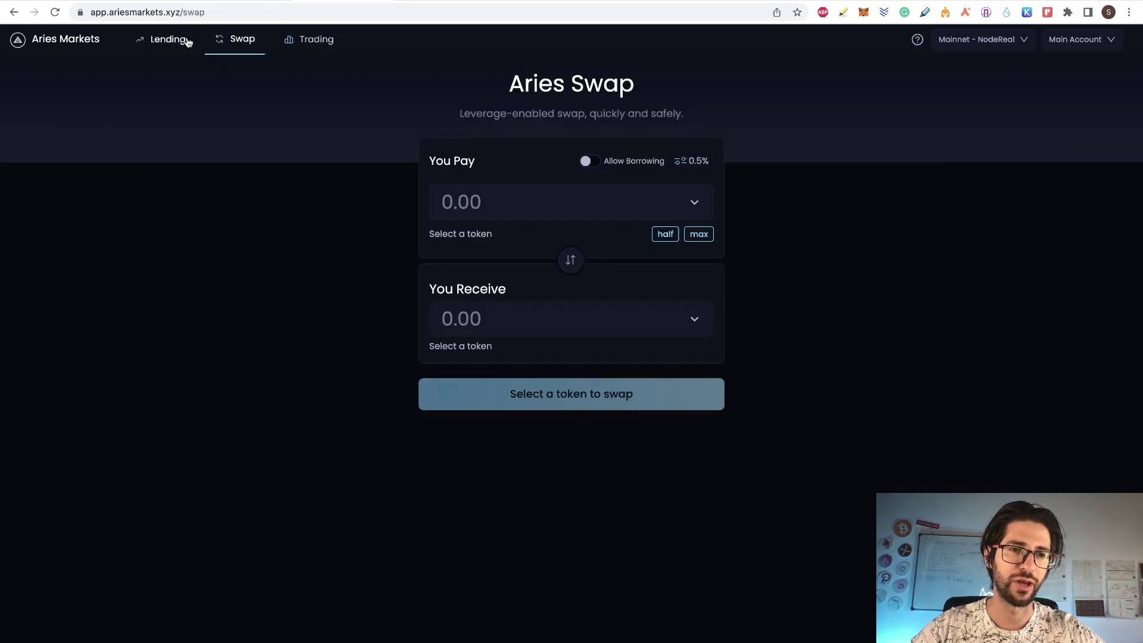
{"action": "left_click", "coordinate": [169, 40]}
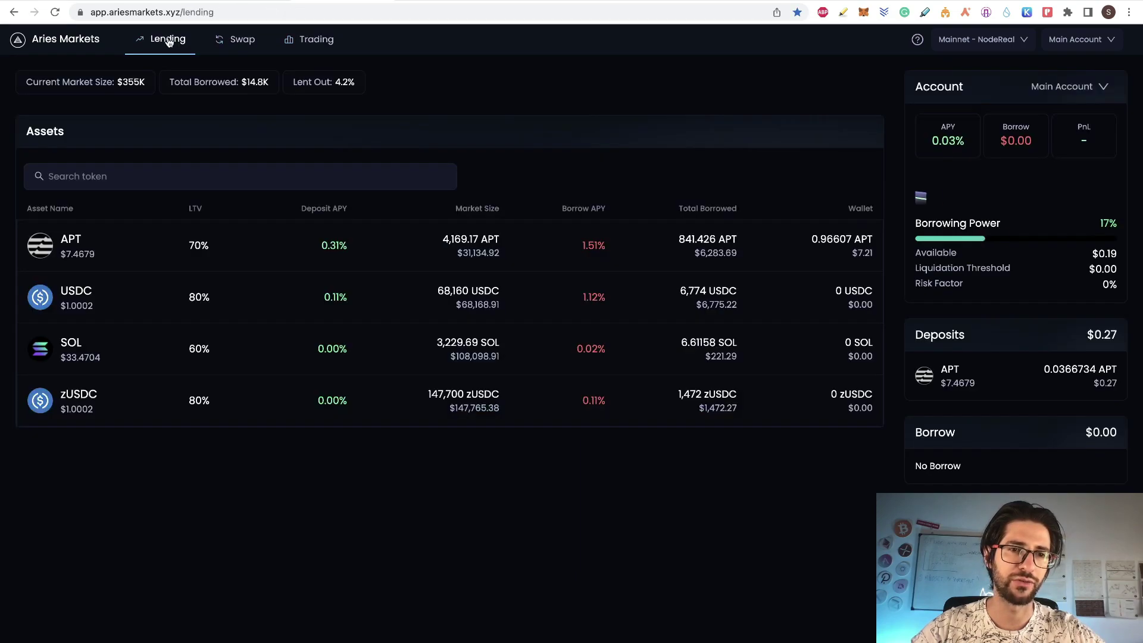
{"action": "key", "text": "ctrl+Tab"}
Read through recent messages in the Aries Markets #bug-report Discord channel, then return to the sheet.
{"action": "left_click", "coordinate": [72, 246]}
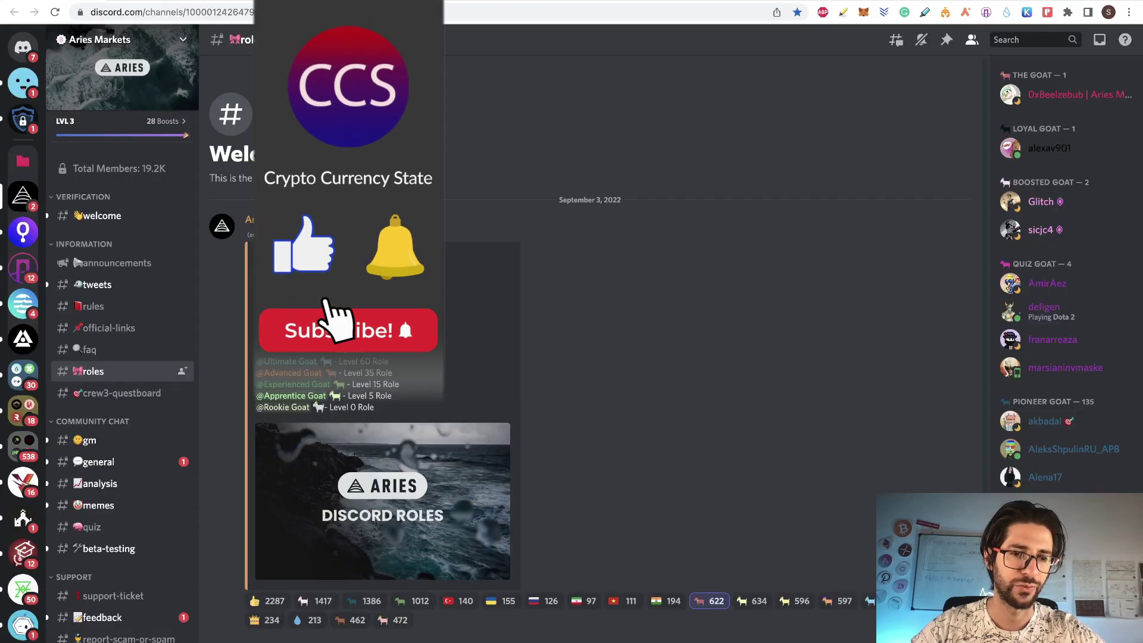
{"action": "scroll", "coordinate": [134, 425], "scroll_direction": "down", "scroll_amount": 5}
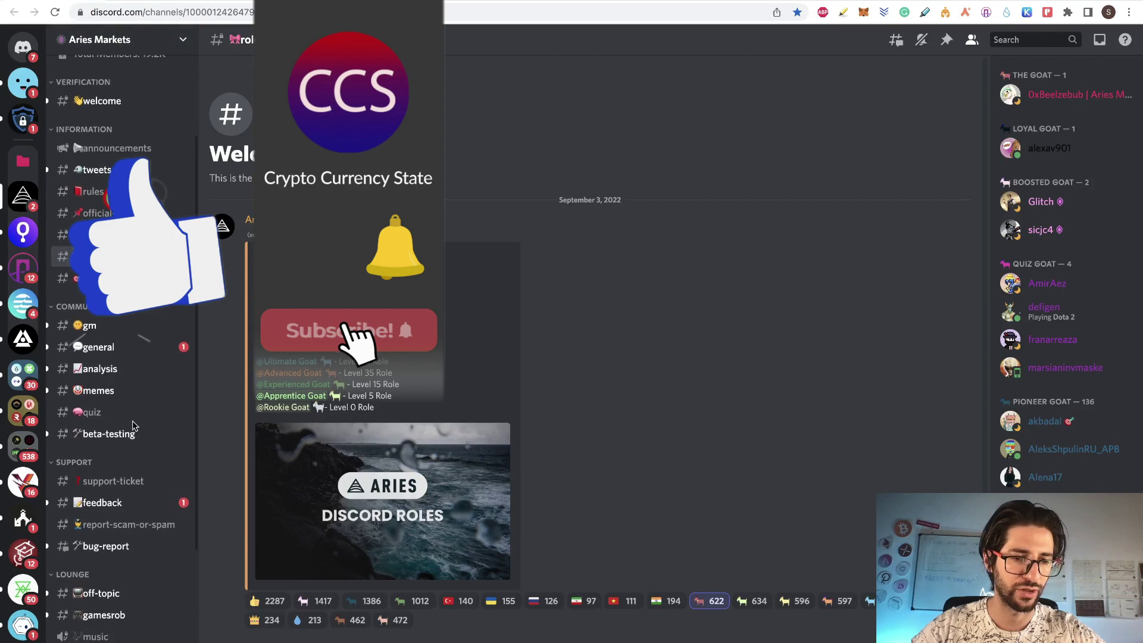
{"action": "left_click", "coordinate": [119, 424]}
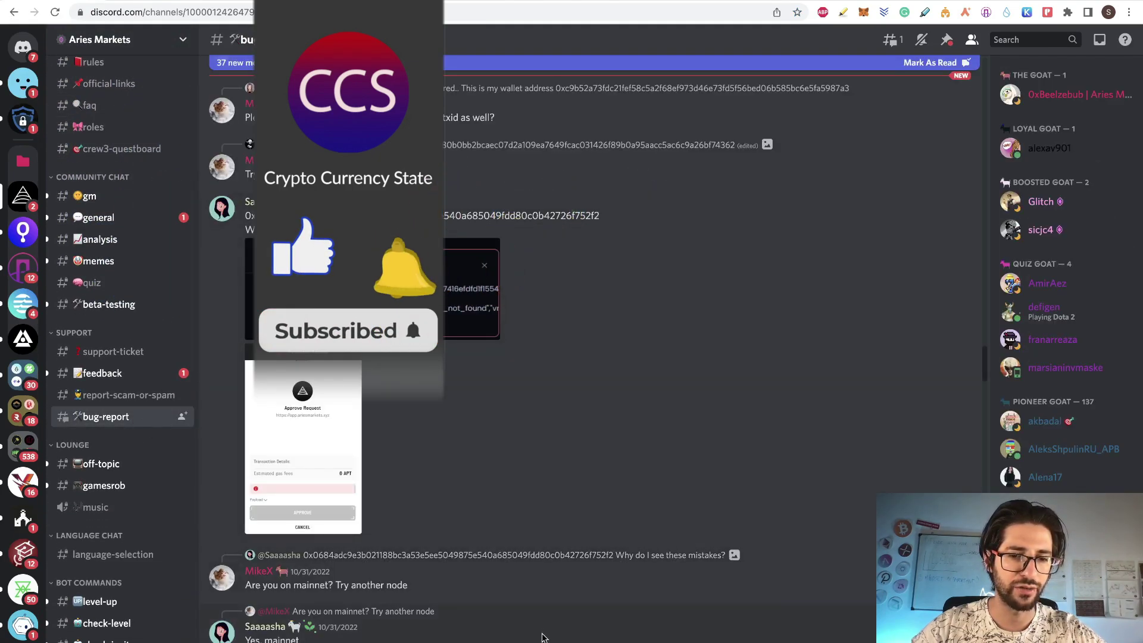
{"action": "scroll", "coordinate": [576, 445], "scroll_direction": "down", "scroll_amount": 12}
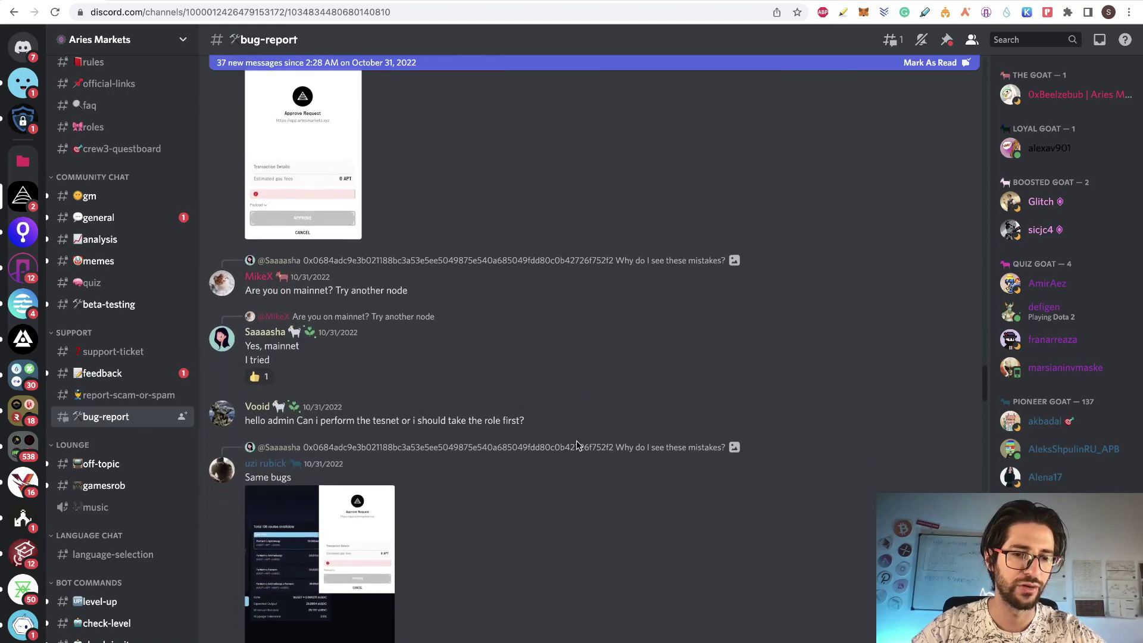
{"action": "scroll", "coordinate": [576, 445], "scroll_direction": "down", "scroll_amount": 3}
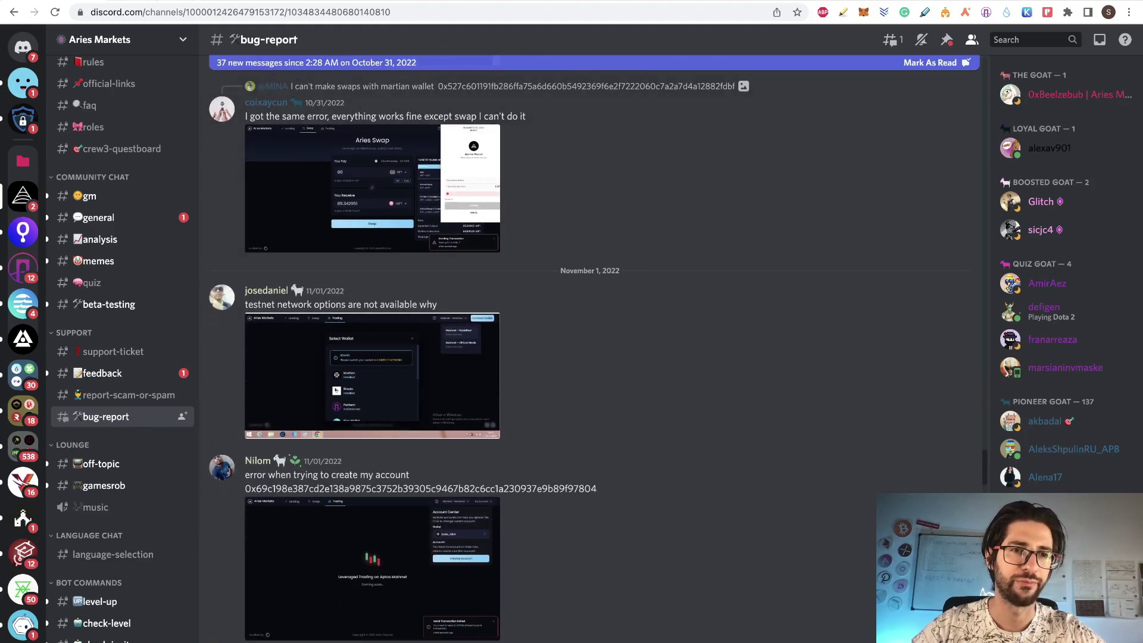
{"action": "key", "text": "ctrl+Tab"}
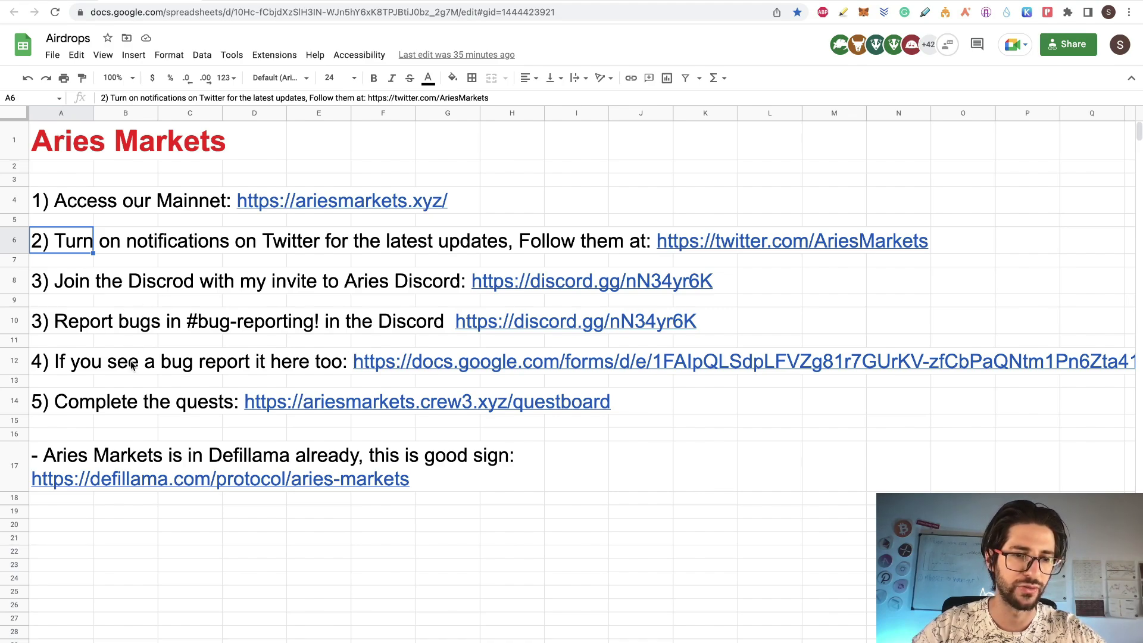
Select cell A12 to show the step 4 bug-report form link.
{"action": "left_click", "coordinate": [68, 370]}
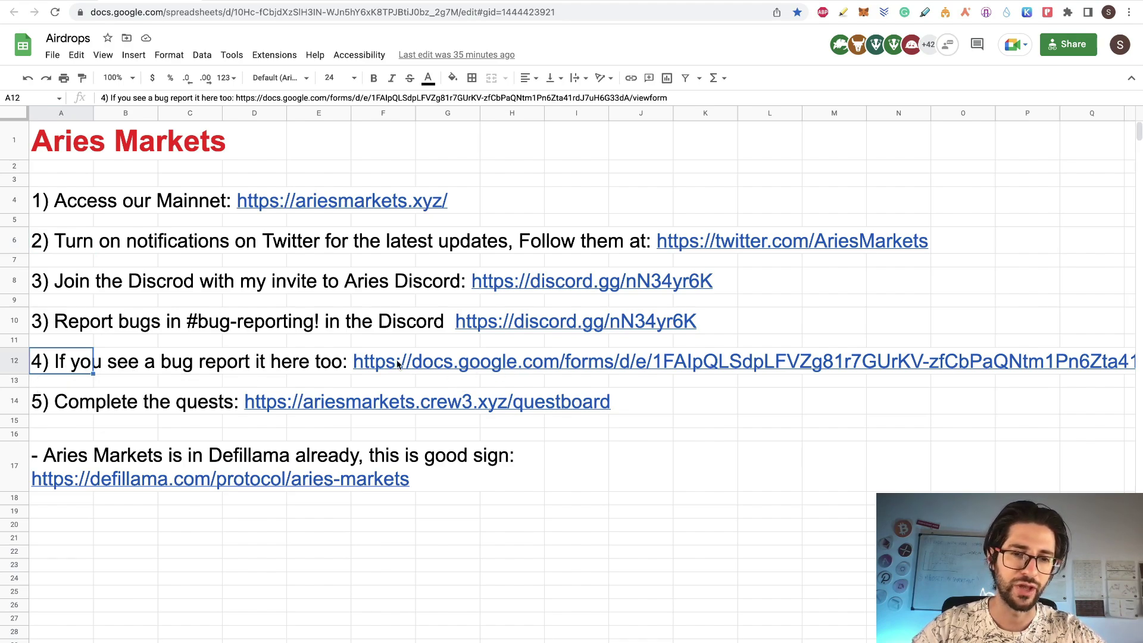
Open the Aries Markets Feedback form and scroll through its questions down to Submit and back.
{"action": "mouse_move", "coordinate": [69, 361]}
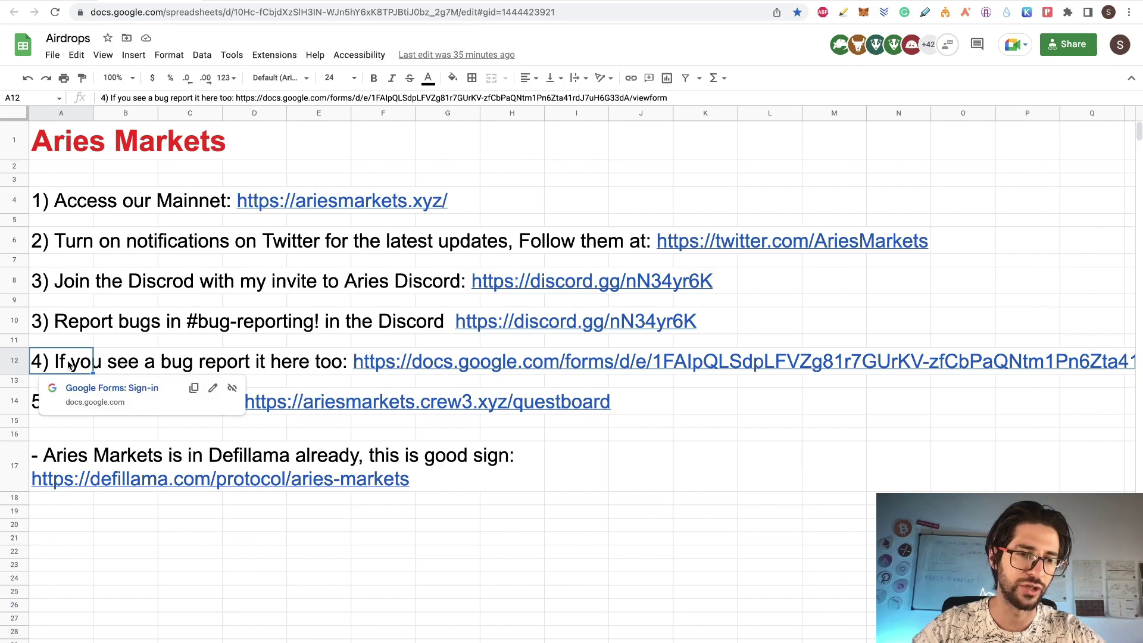
{"action": "left_click", "coordinate": [100, 388]}
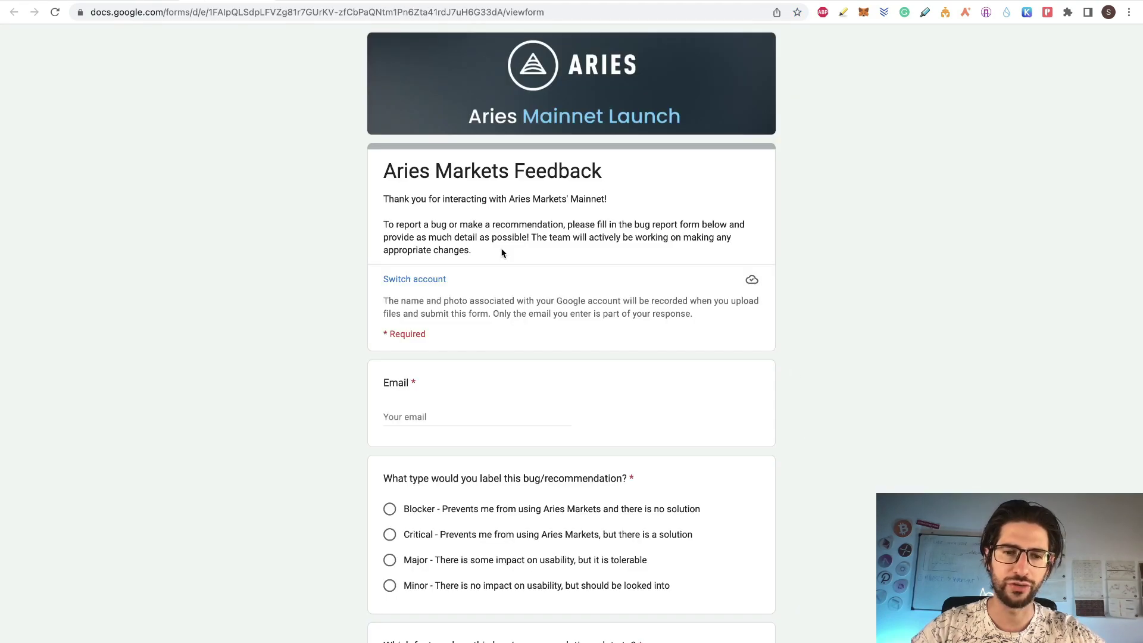
{"action": "scroll", "coordinate": [742, 439], "scroll_direction": "down", "scroll_amount": 15}
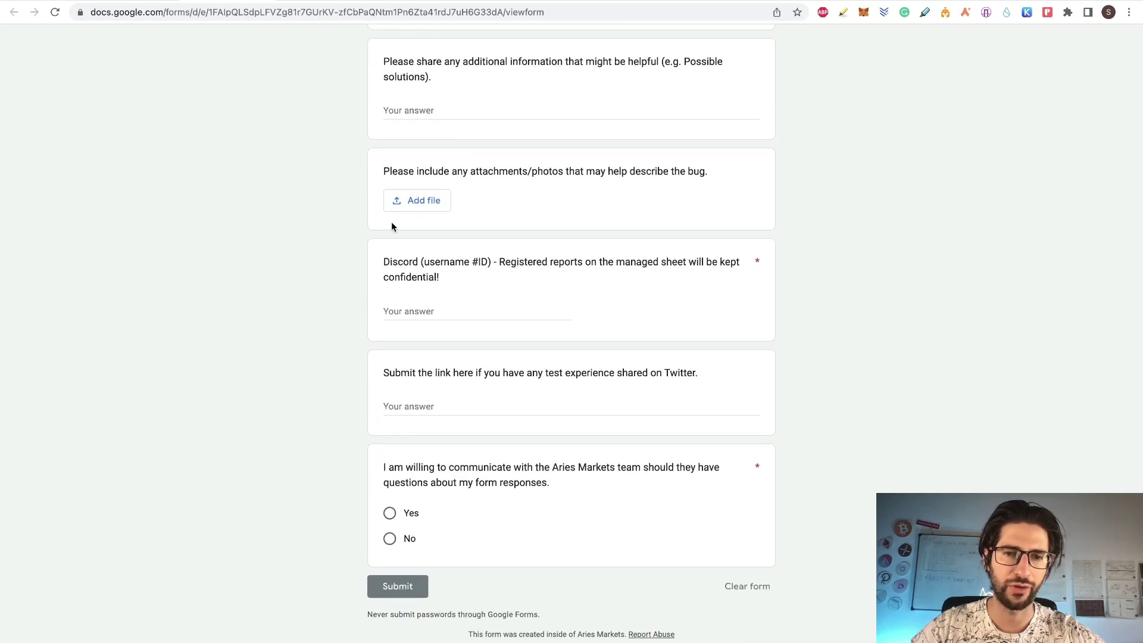
{"action": "scroll", "coordinate": [348, 340], "scroll_direction": "up", "scroll_amount": 15}
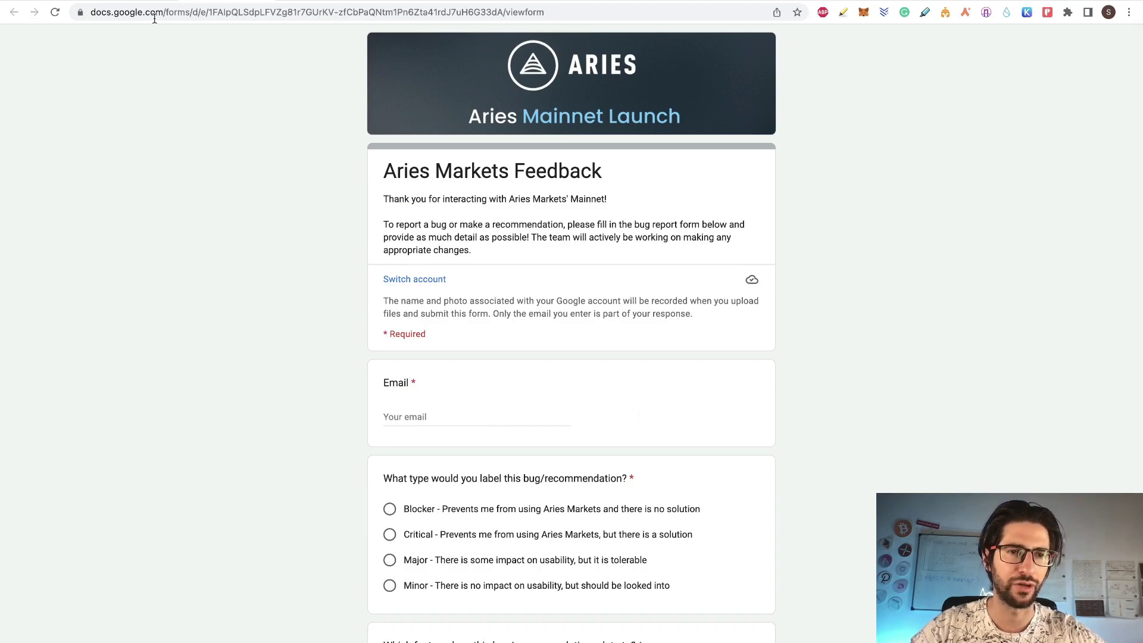
Preview the step links in cells A12, A10 and A14, dismissing the Discord link preview.
{"action": "left_click", "coordinate": [148, 1]}
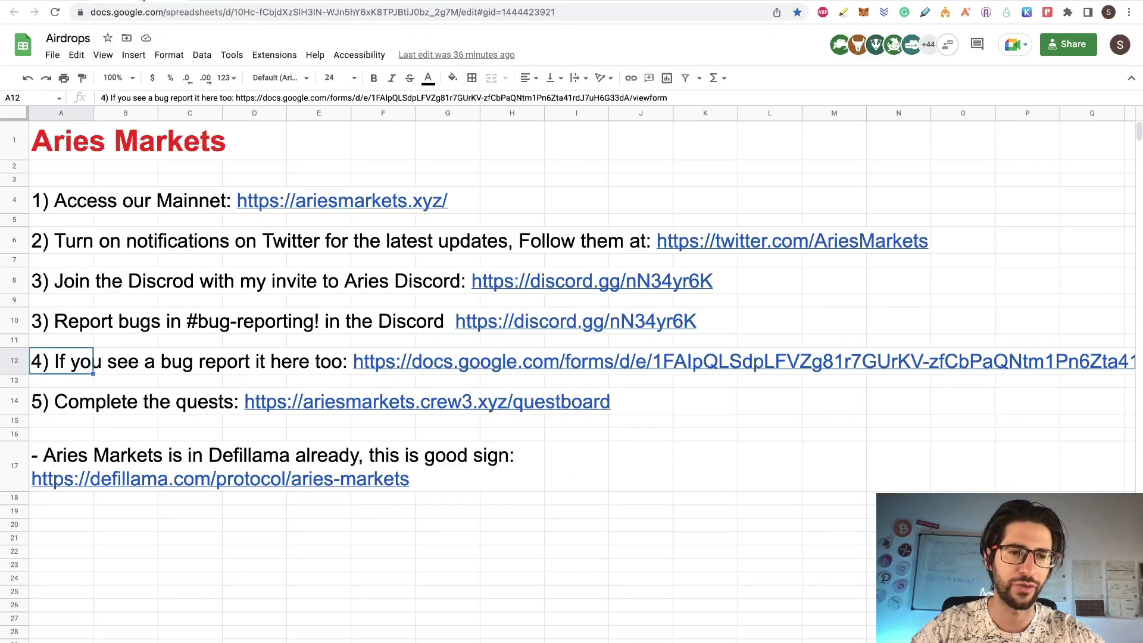
{"action": "left_click", "coordinate": [68, 357]}
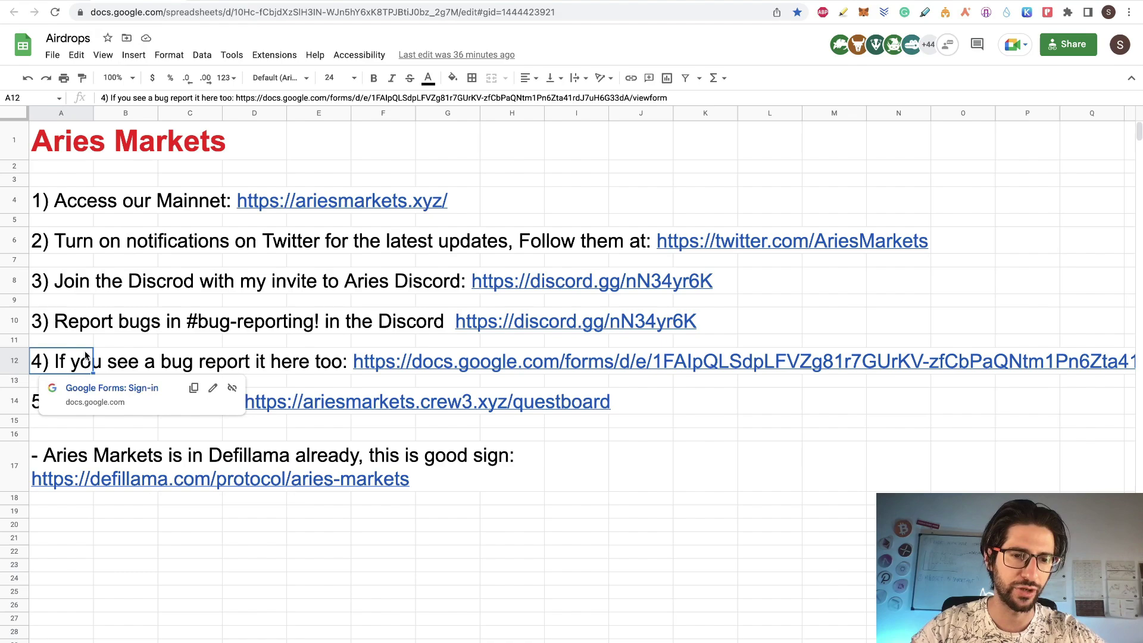
{"action": "left_click", "coordinate": [66, 331]}
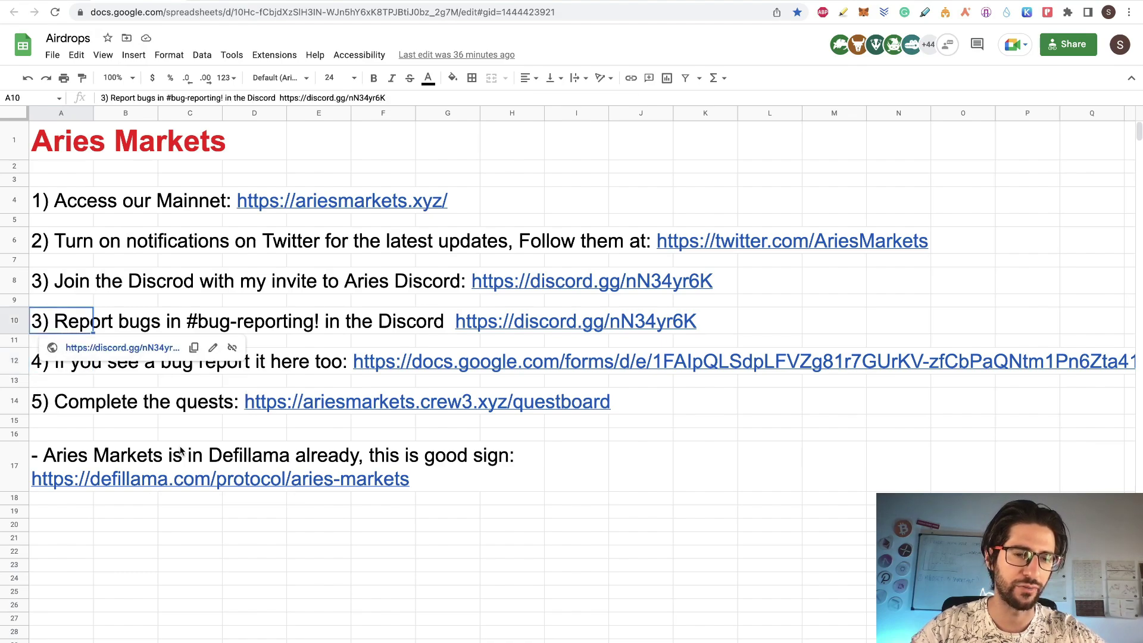
{"action": "left_click", "coordinate": [882, 465]}
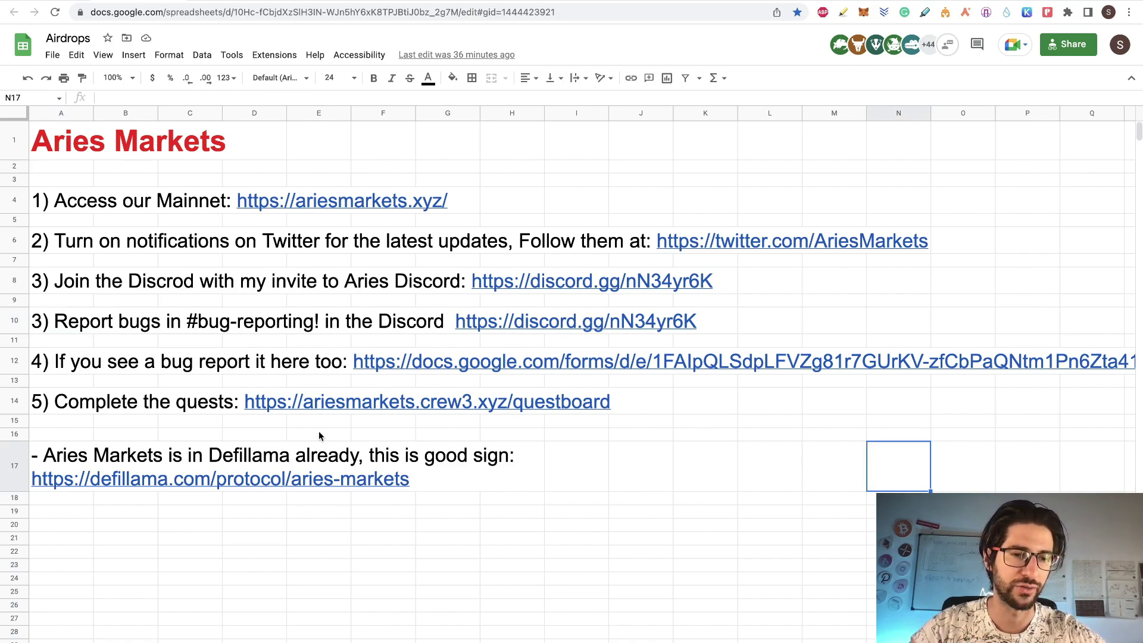
{"action": "left_click", "coordinate": [53, 405]}
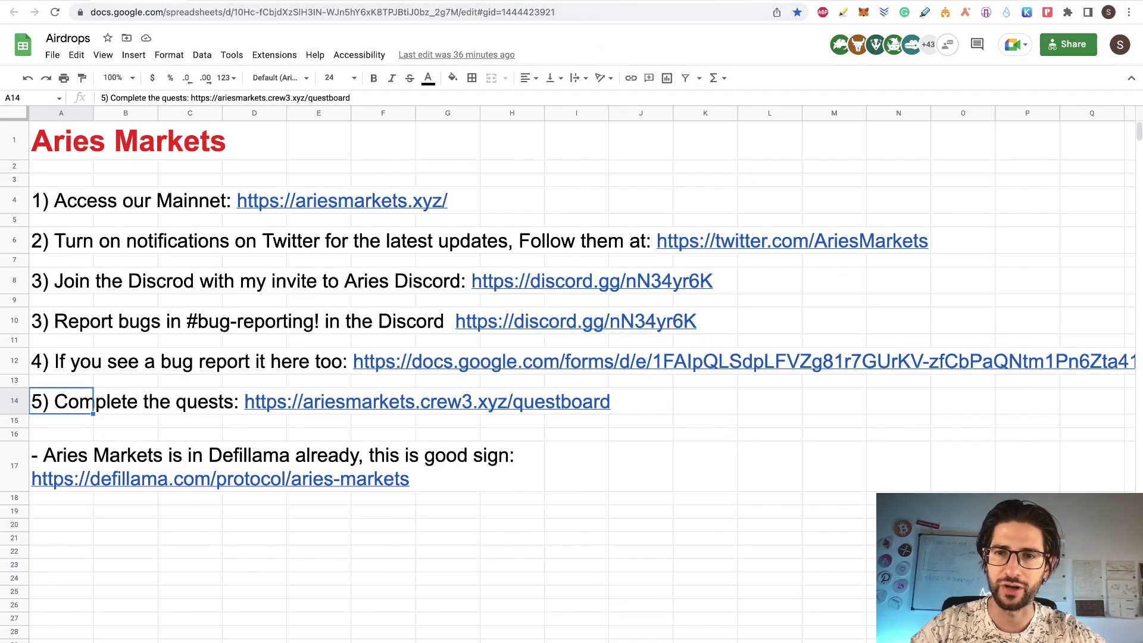
{"action": "key", "text": "ctrl+Tab"}
{"action": "key", "text": "ctrl+Tab"}
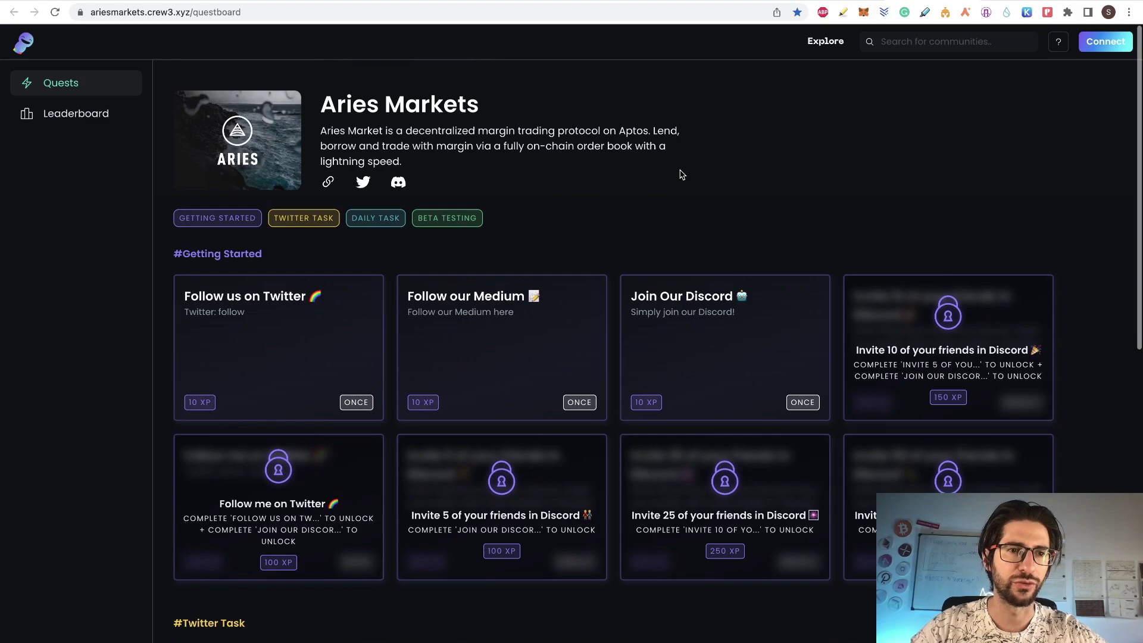
Sign in to Crew3 with Discord and filter quests by Daily, Beta Testing, Twitter, then Getting Started.
{"action": "left_click", "coordinate": [1102, 35]}
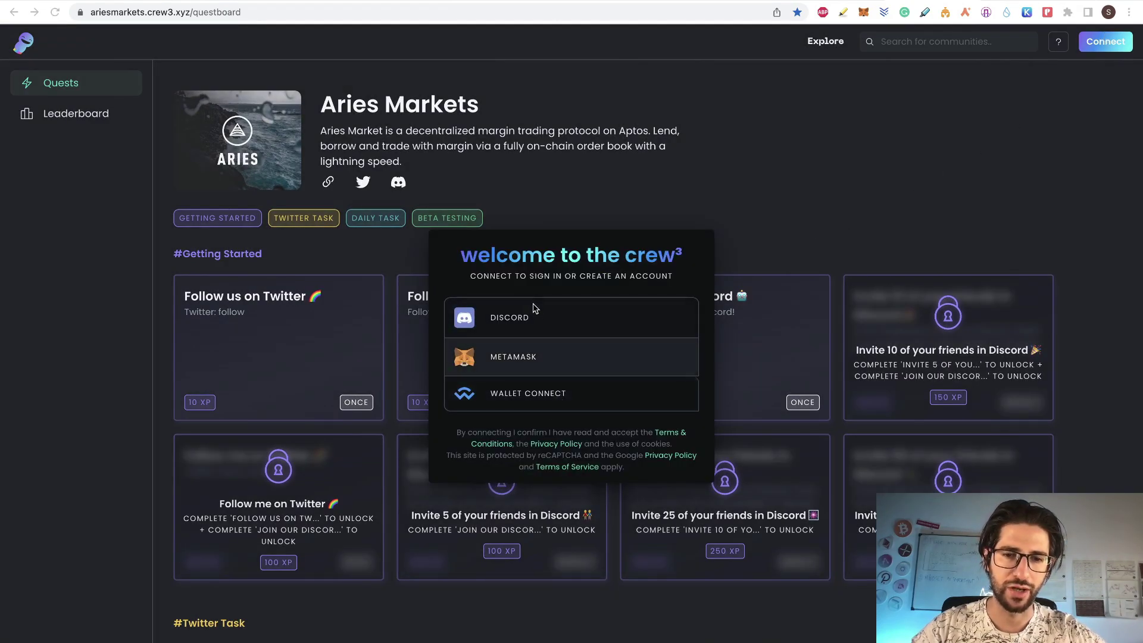
{"action": "left_click", "coordinate": [526, 323]}
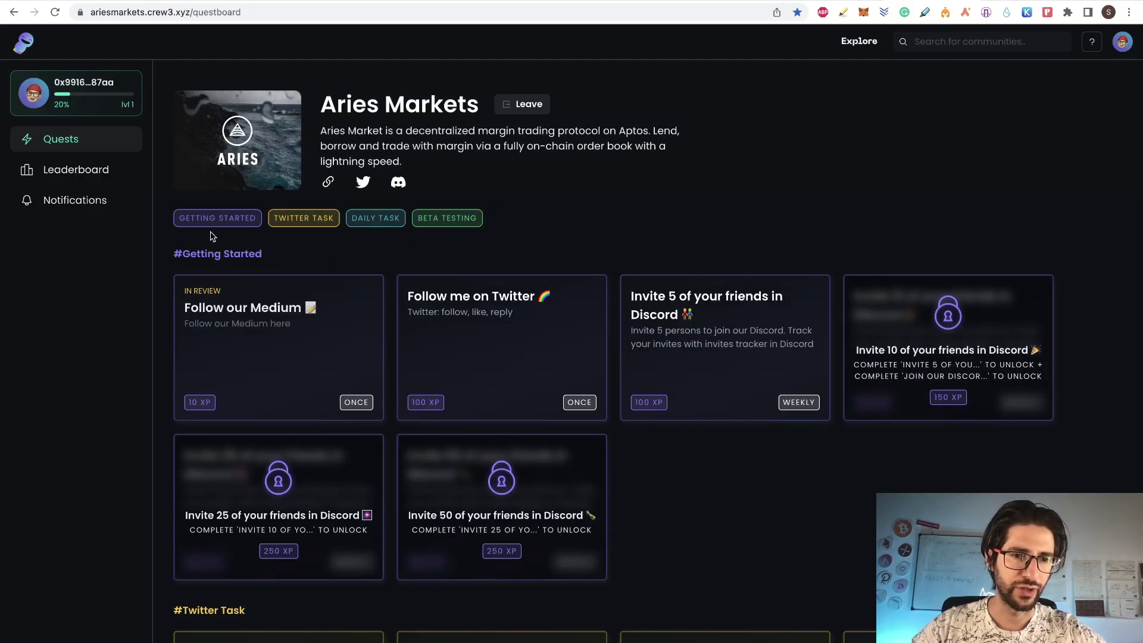
{"action": "left_click", "coordinate": [374, 218]}
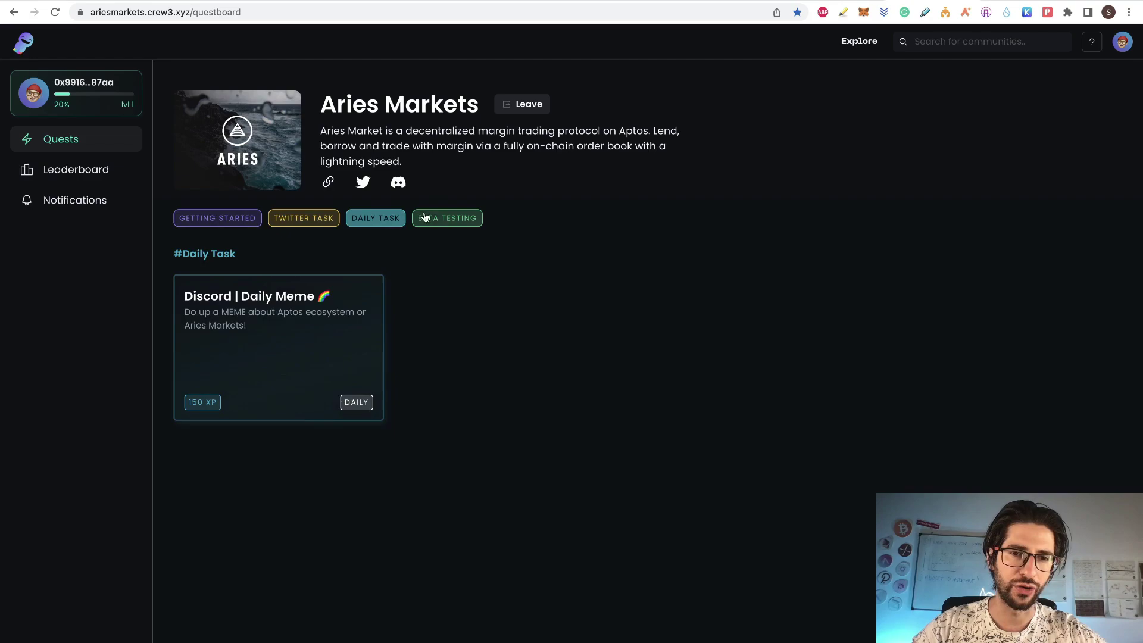
{"action": "left_click", "coordinate": [423, 218]}
{"action": "left_click", "coordinate": [295, 218]}
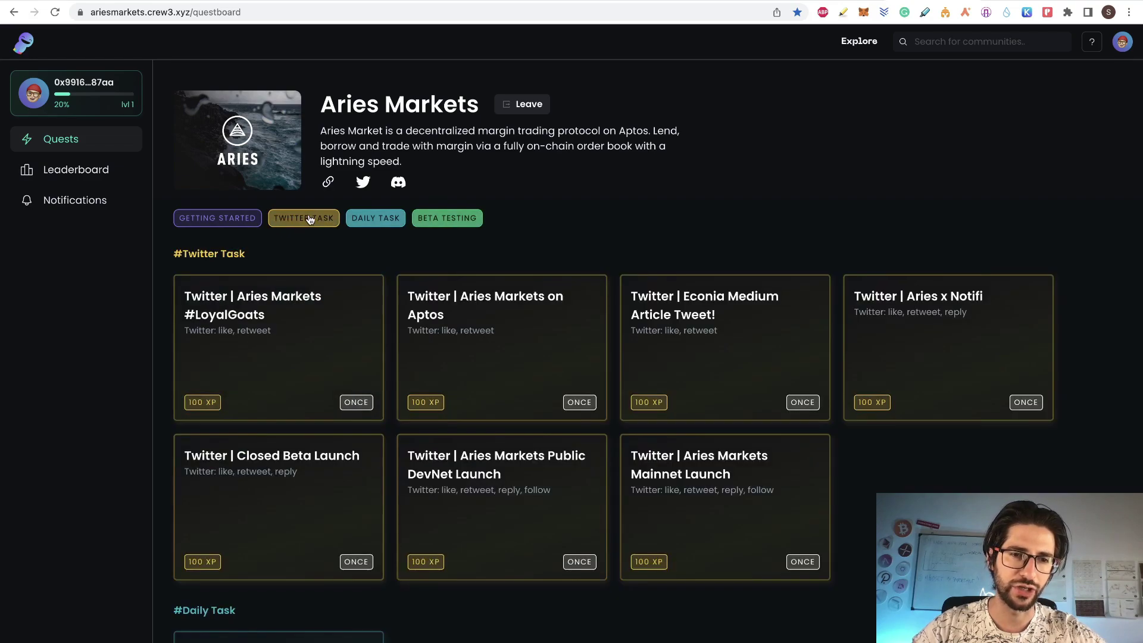
{"action": "left_click", "coordinate": [245, 220]}
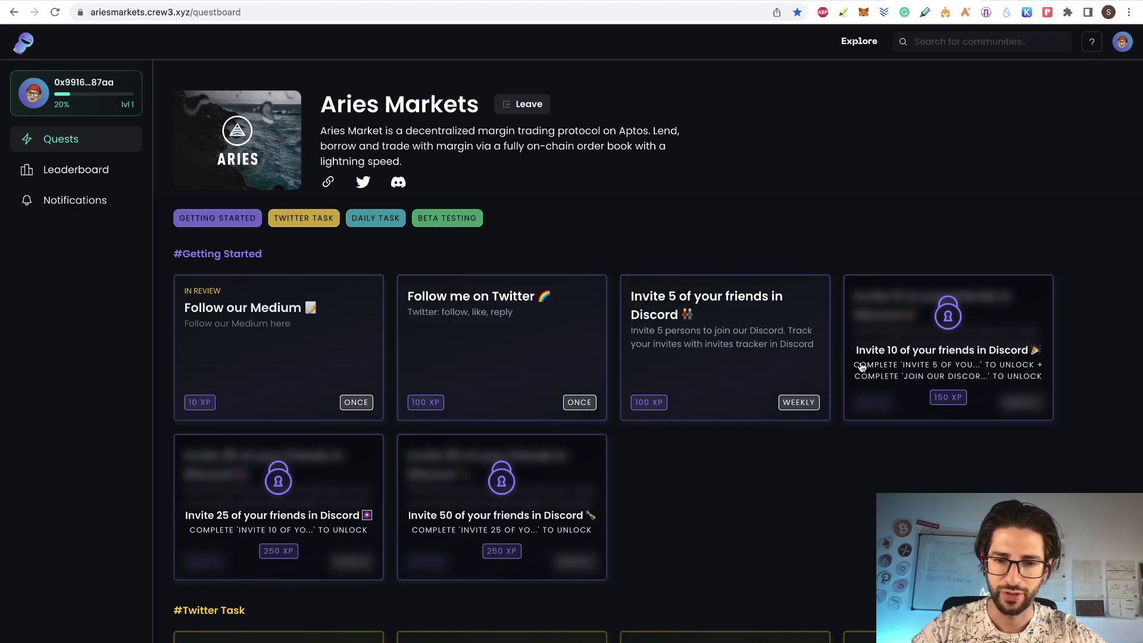
Scroll down through the quest sections and back up to the top of the board.
{"action": "scroll", "coordinate": [907, 428], "scroll_direction": "down", "scroll_amount": 2}
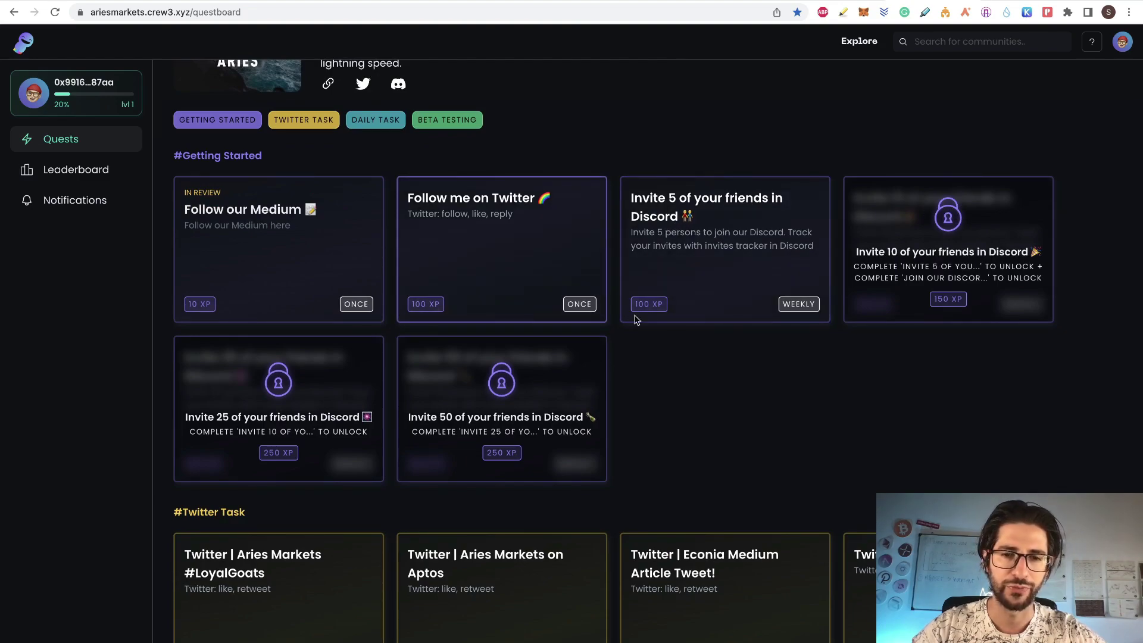
{"action": "scroll", "coordinate": [755, 474], "scroll_direction": "down", "scroll_amount": 10}
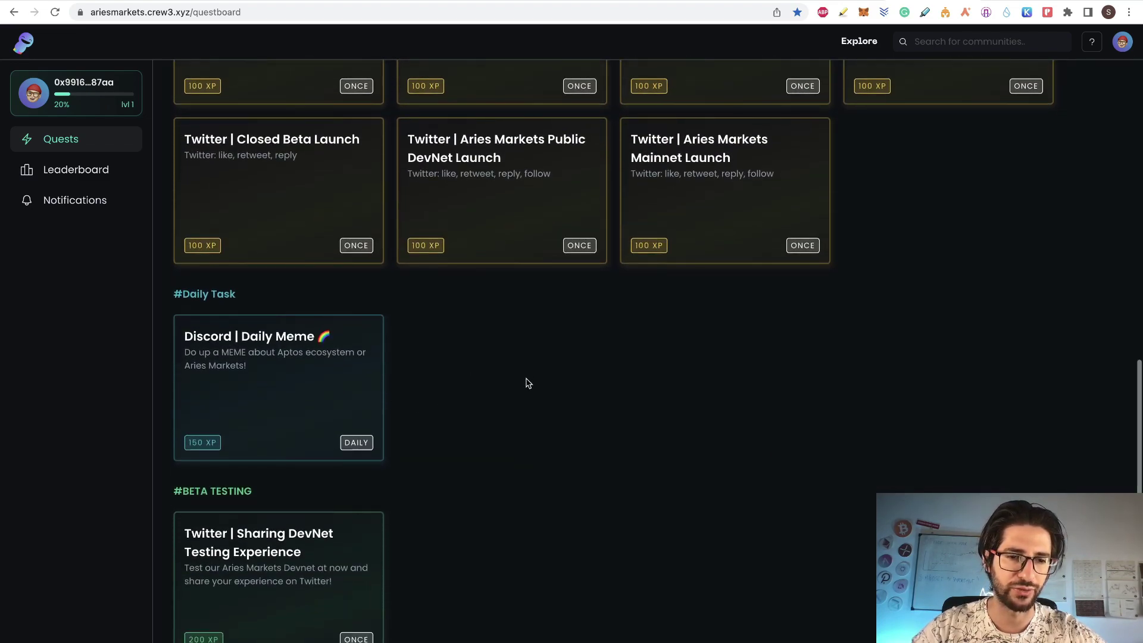
{"action": "scroll", "coordinate": [526, 383], "scroll_direction": "up", "scroll_amount": 8}
{"action": "scroll", "coordinate": [526, 383], "scroll_direction": "up", "scroll_amount": 3}
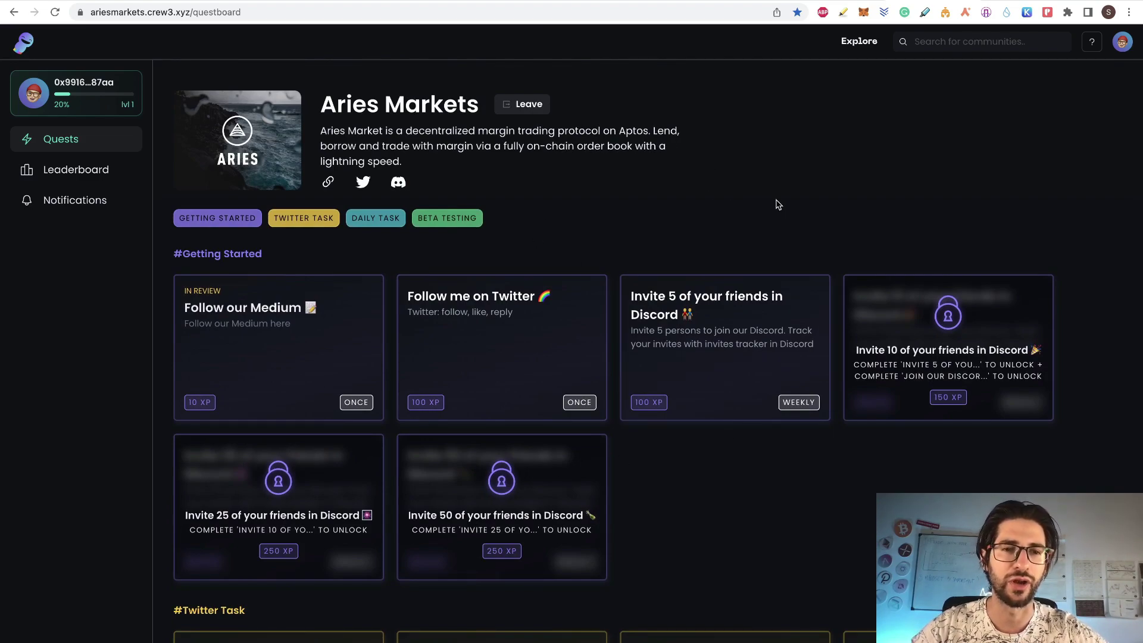
View the leaderboard and the #4 participant's profile, then return to the Aries Markets quests.
{"action": "left_click", "coordinate": [94, 171]}
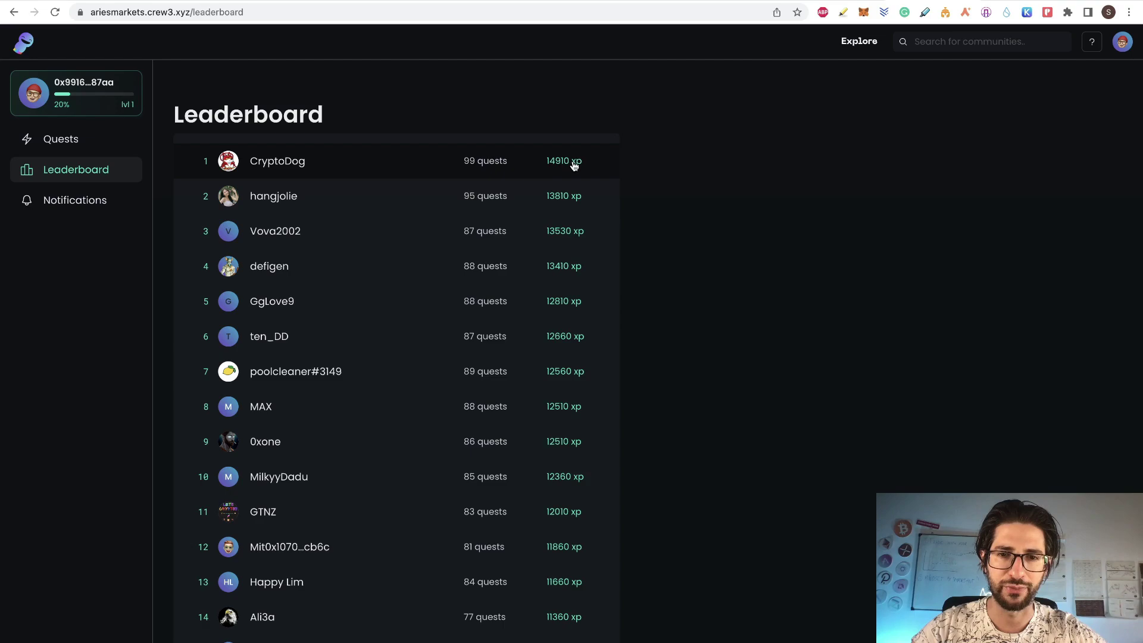
{"action": "left_click", "coordinate": [355, 271]}
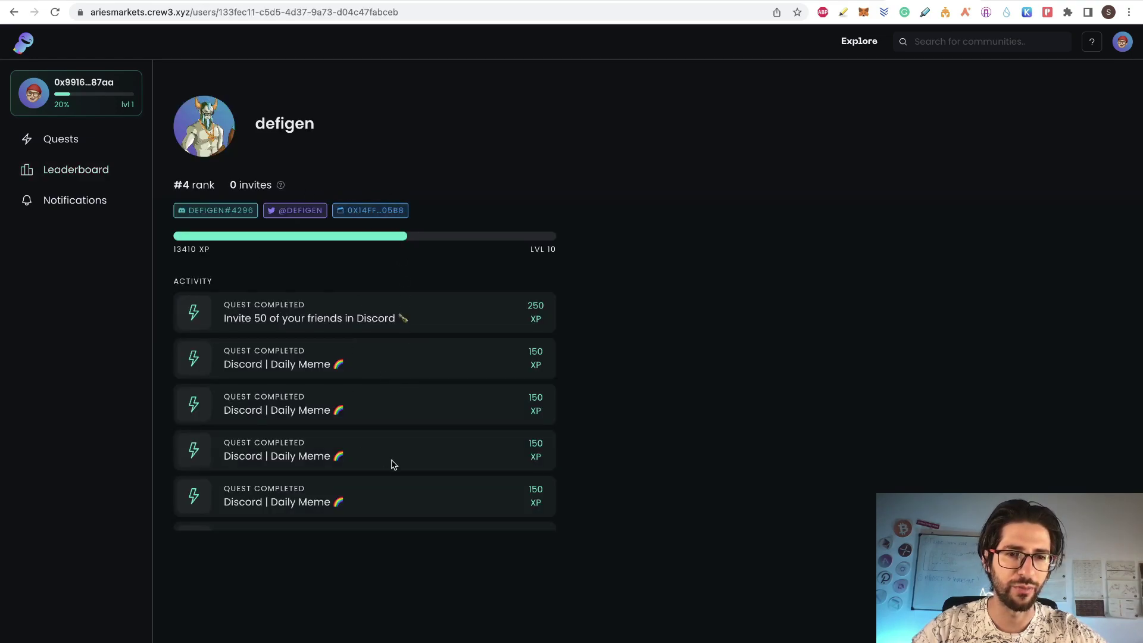
{"action": "left_click", "coordinate": [89, 172]}
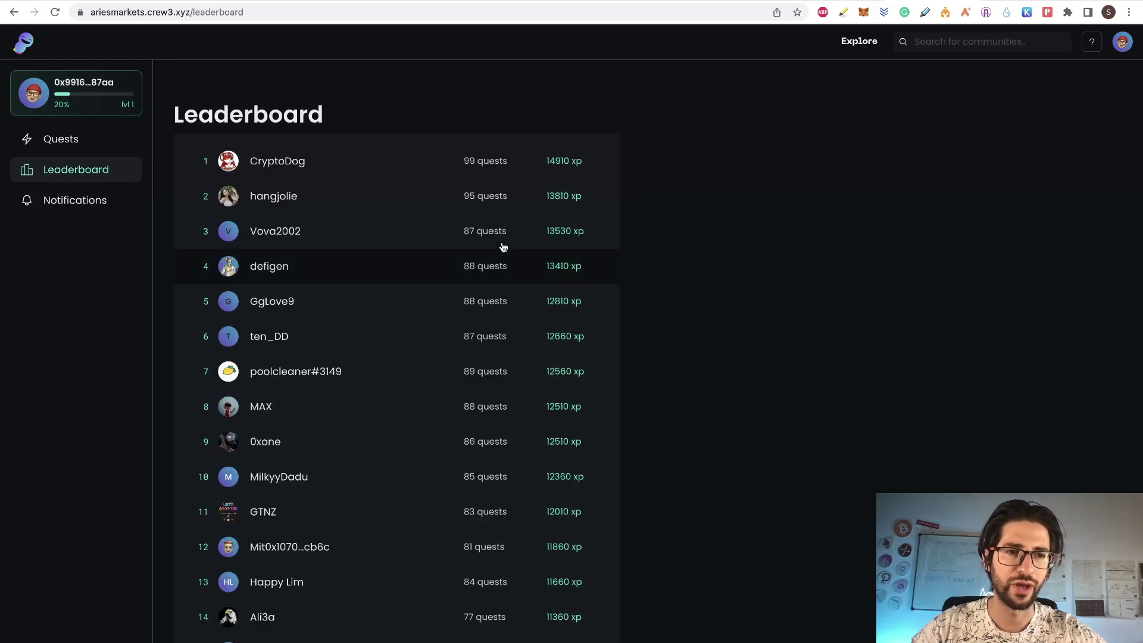
{"action": "scroll", "coordinate": [689, 296], "scroll_direction": "down", "scroll_amount": 1}
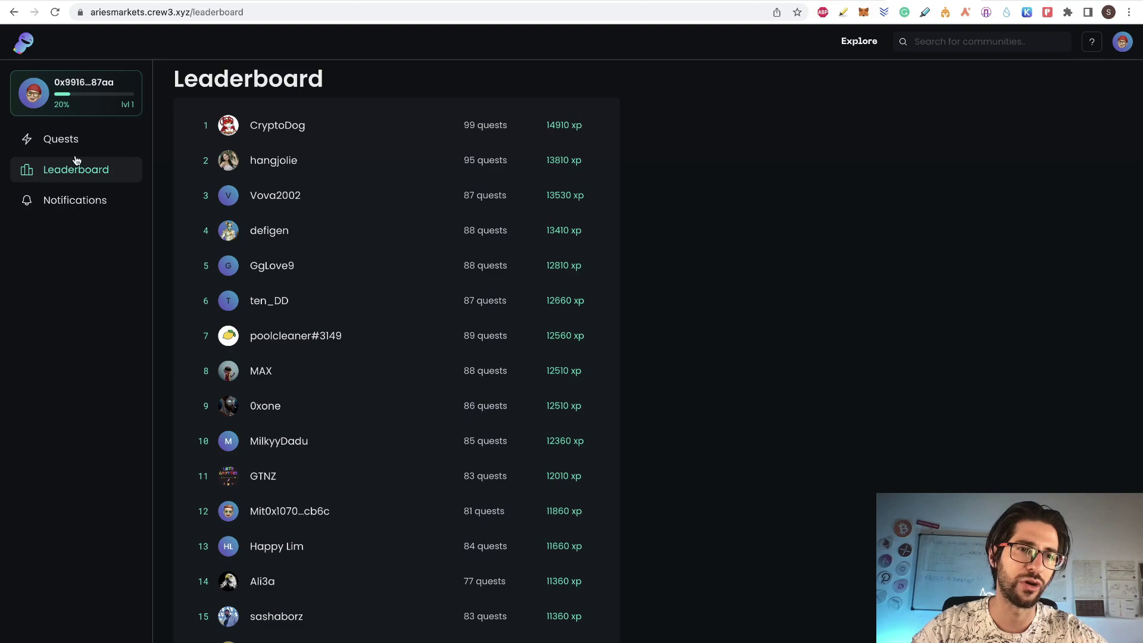
{"action": "left_click", "coordinate": [62, 142]}
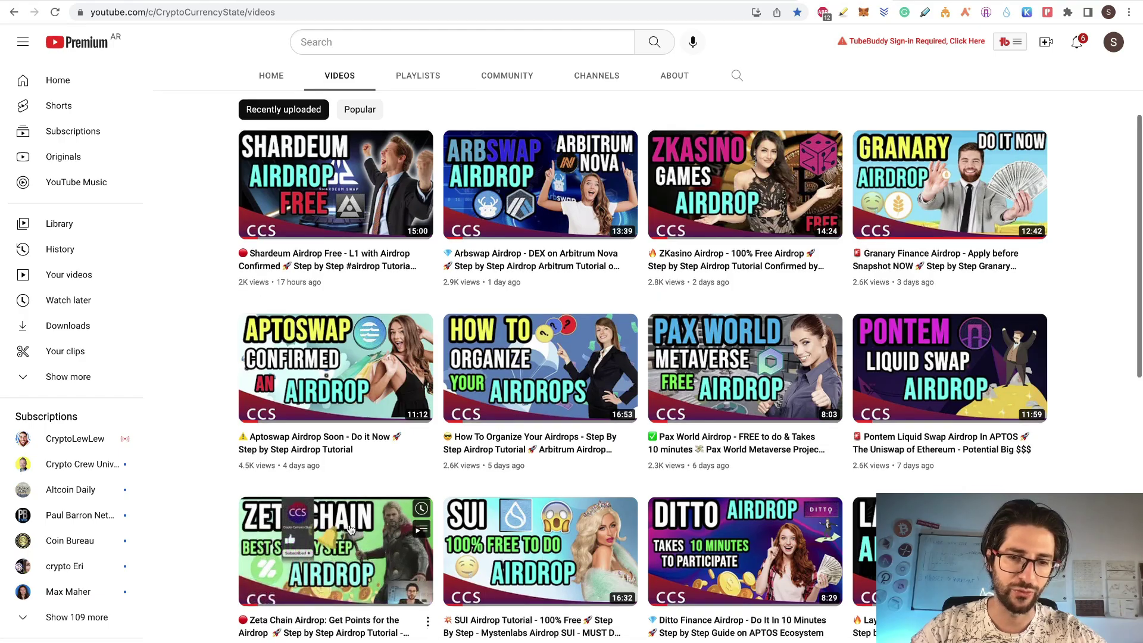
Scroll the channel's airdrop videos, view the Aries Markets Mainnet article, then go back to Crew3.
{"action": "scroll", "coordinate": [357, 534], "scroll_direction": "down", "scroll_amount": 1}
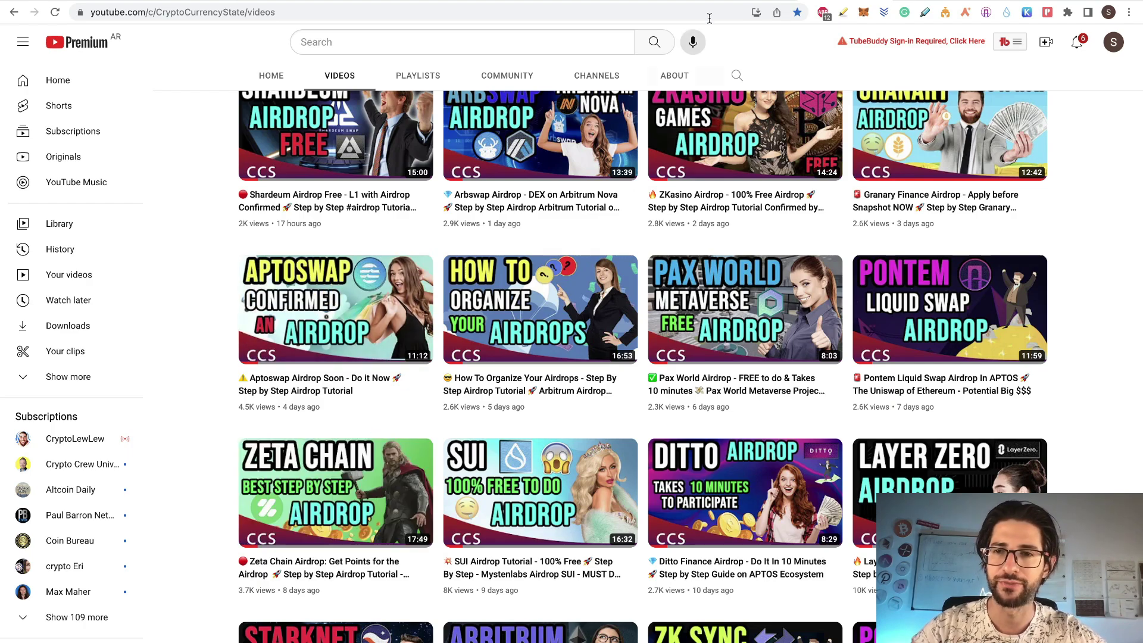
{"action": "left_click", "coordinate": [763, 3]}
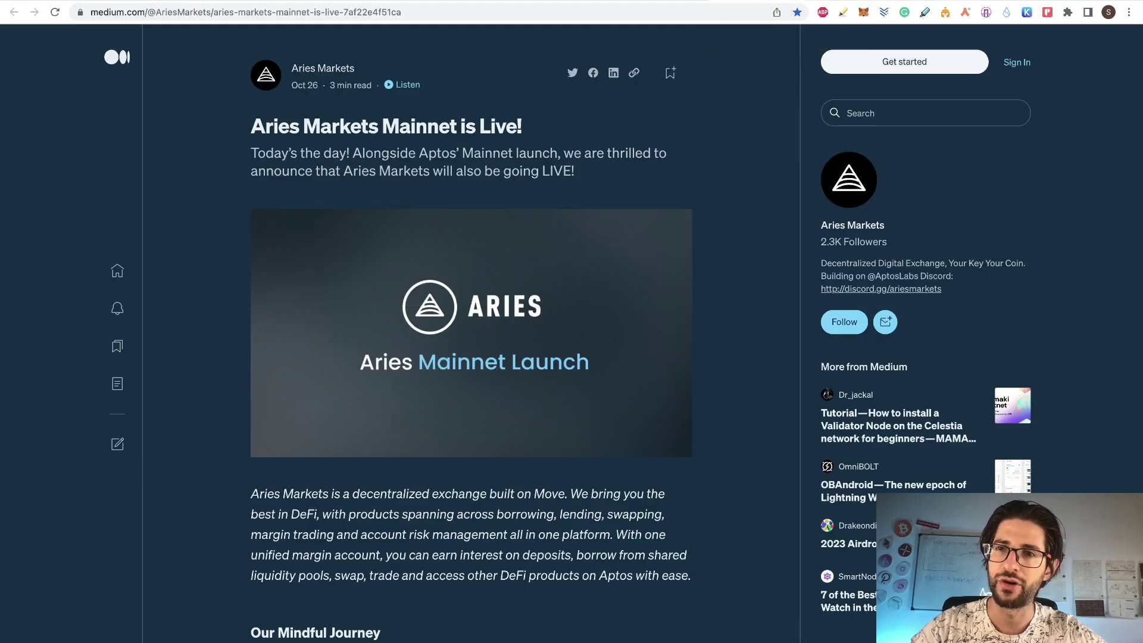
{"action": "key", "text": "ctrl+Tab"}
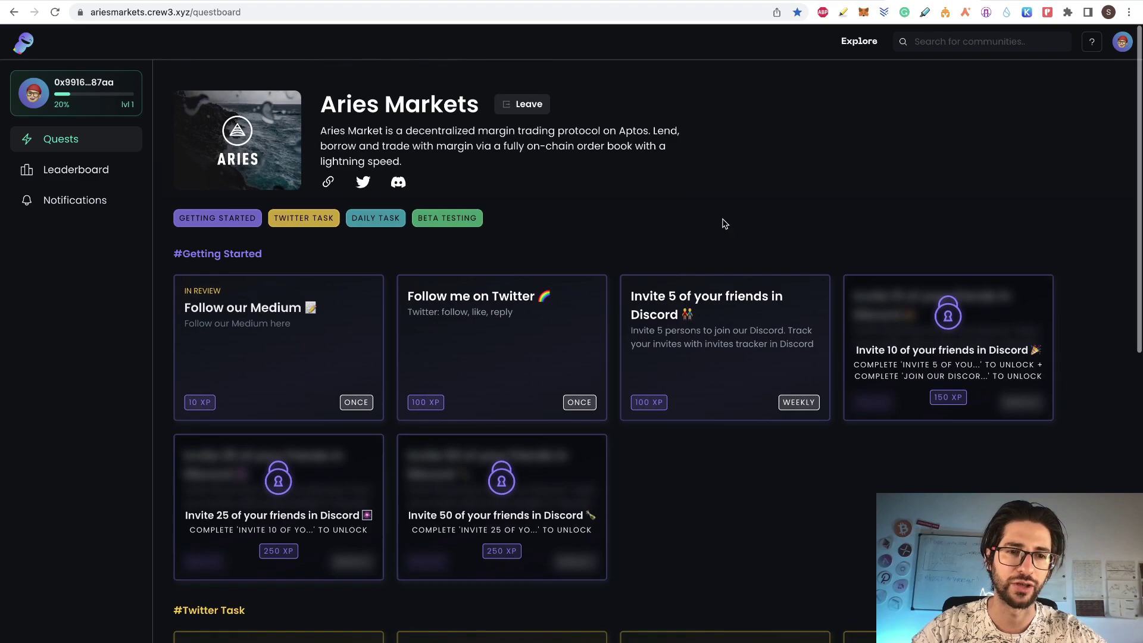
{"action": "scroll", "coordinate": [724, 223], "scroll_direction": "down", "scroll_amount": 3}
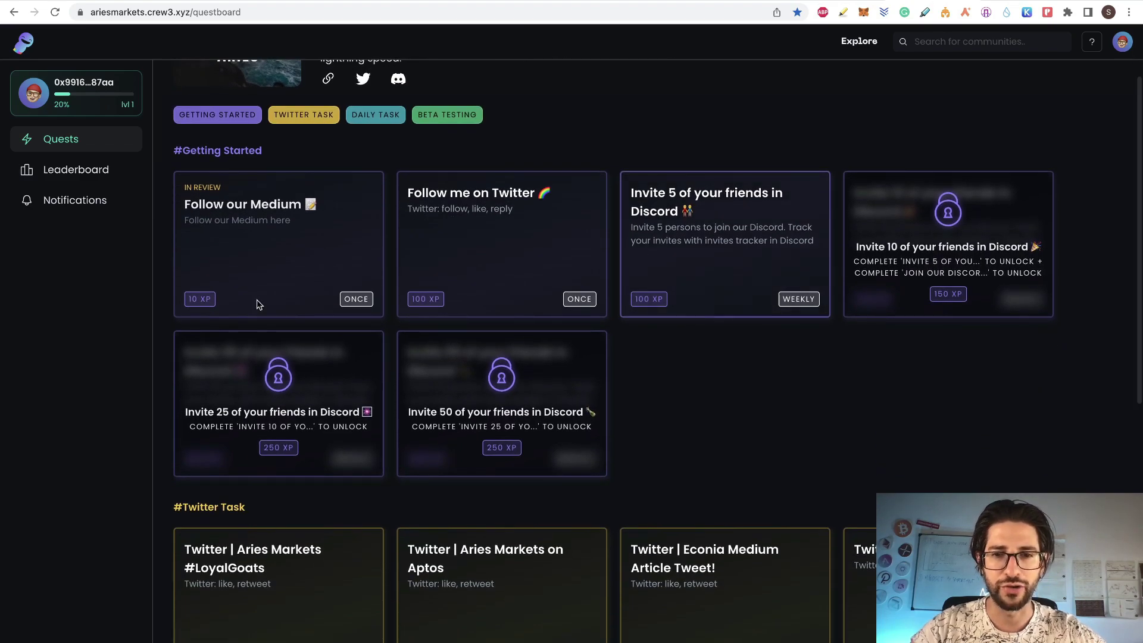
{"action": "scroll", "coordinate": [665, 462], "scroll_direction": "down", "scroll_amount": 3}
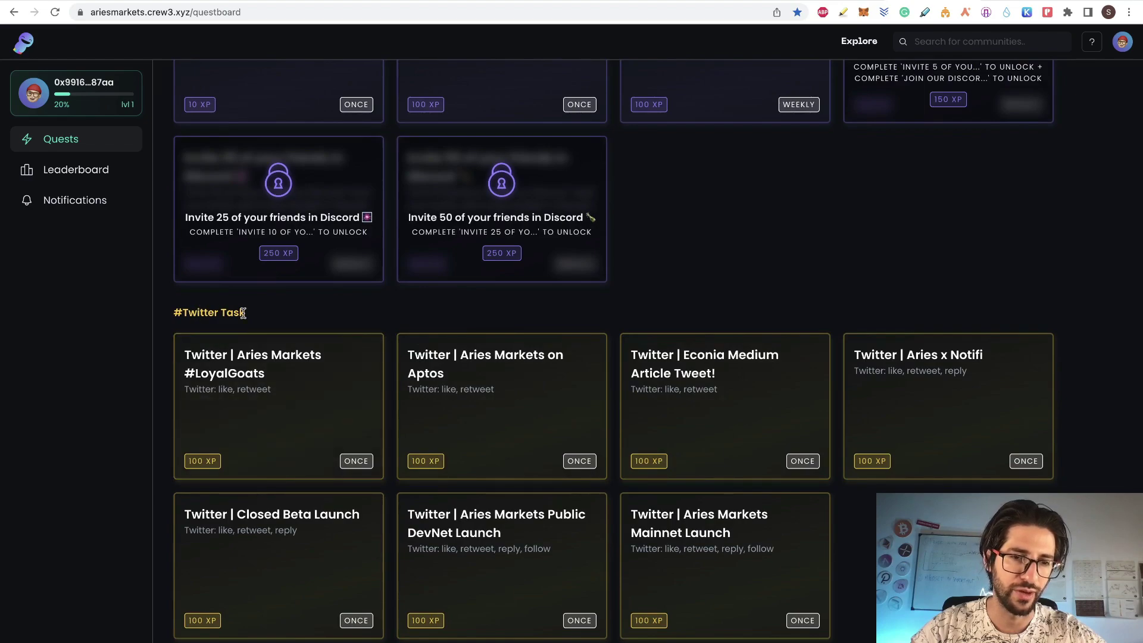
{"action": "scroll", "coordinate": [855, 281], "scroll_direction": "down", "scroll_amount": 6}
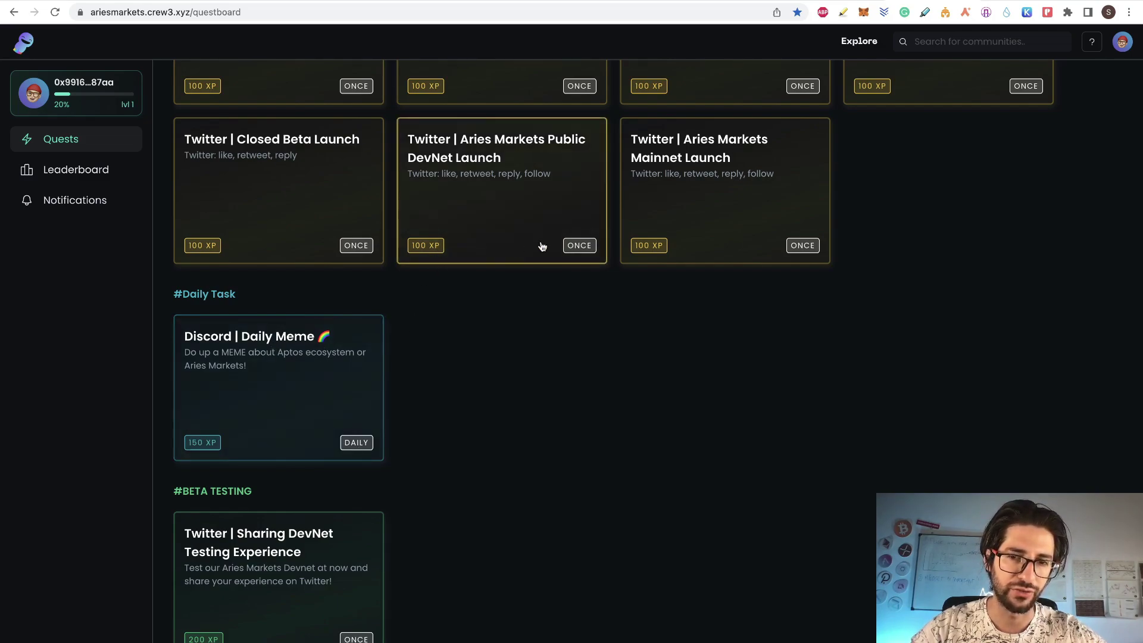
{"action": "scroll", "coordinate": [583, 253], "scroll_direction": "up", "scroll_amount": 11}
{"action": "scroll", "coordinate": [583, 253], "scroll_direction": "down", "scroll_amount": 1}
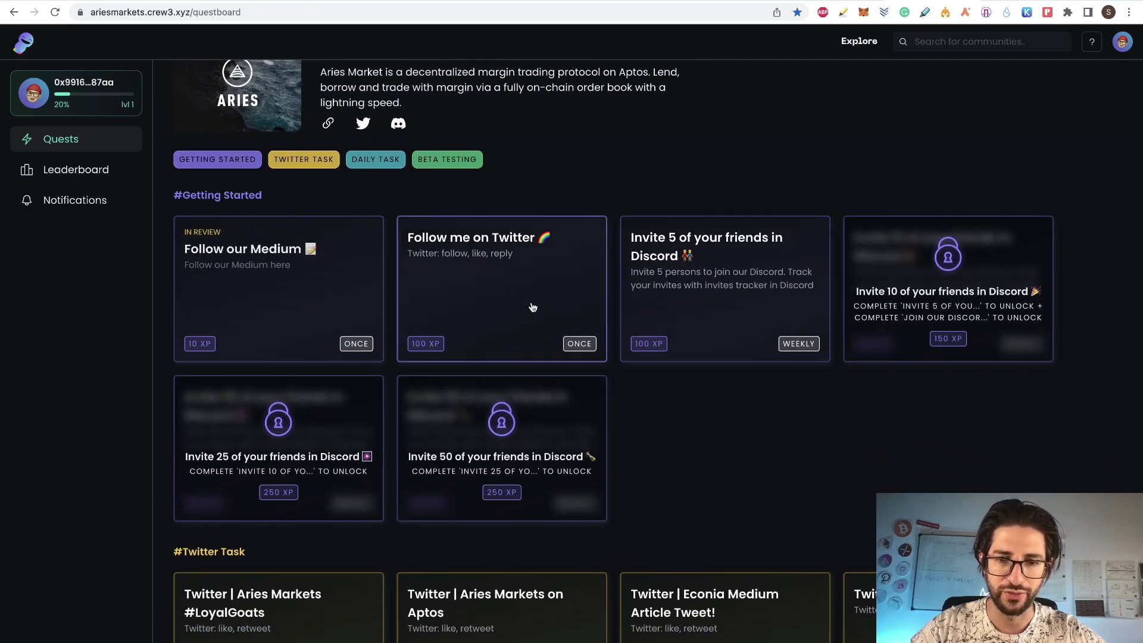
{"action": "scroll", "coordinate": [536, 286], "scroll_direction": "down", "scroll_amount": 1}
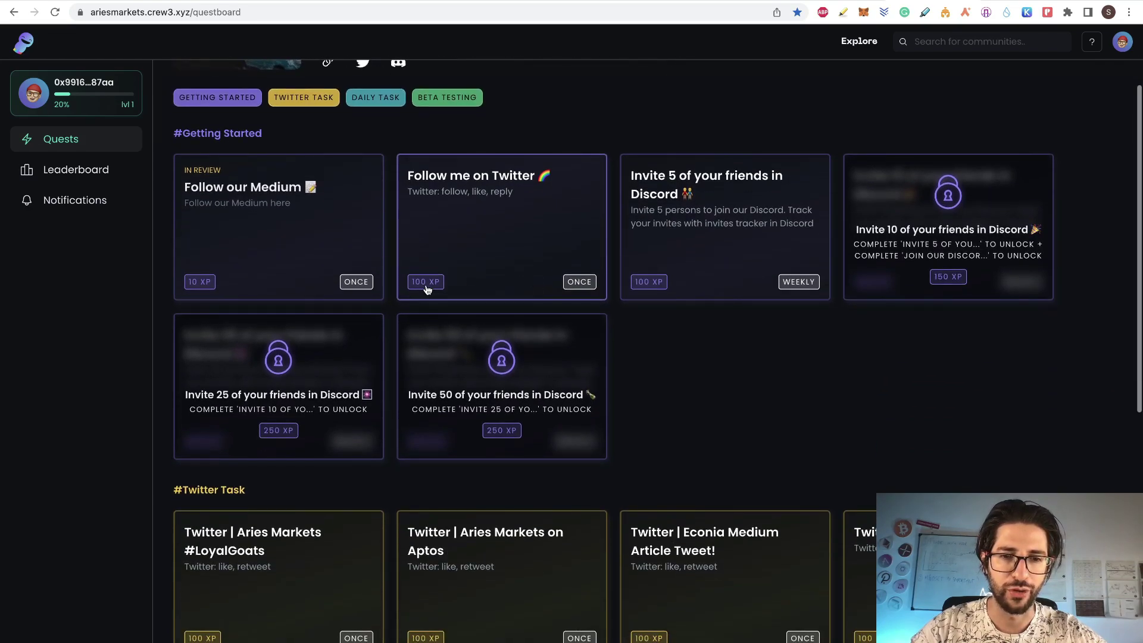
{"action": "scroll", "coordinate": [542, 226], "scroll_direction": "down", "scroll_amount": 1}
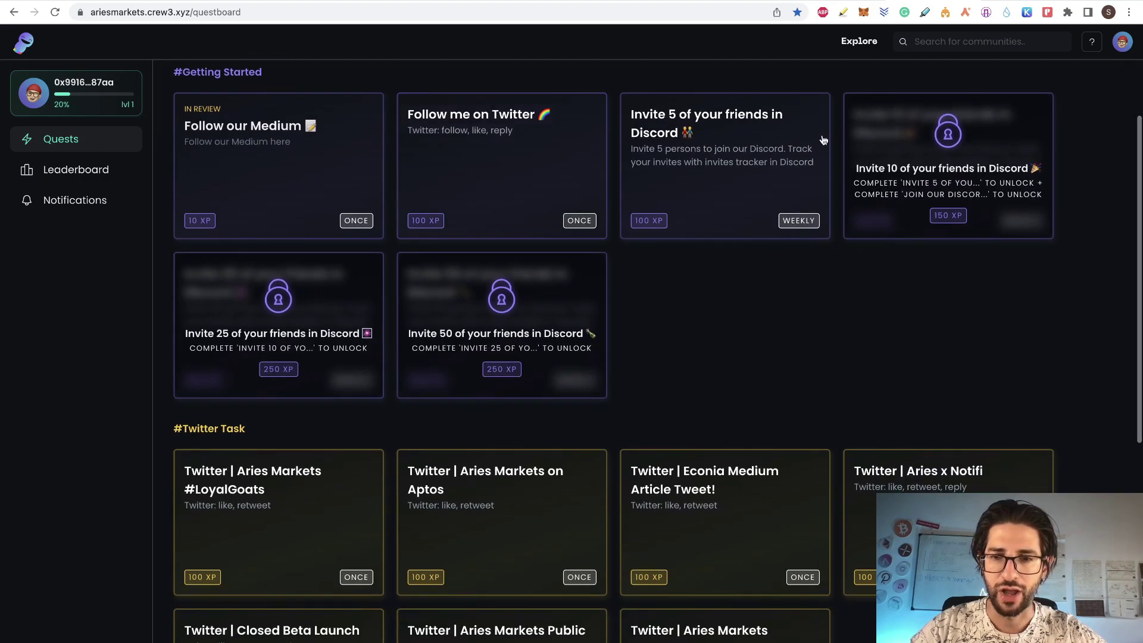
{"action": "scroll", "coordinate": [734, 238], "scroll_direction": "down", "scroll_amount": 3}
{"action": "scroll", "coordinate": [739, 254], "scroll_direction": "down", "scroll_amount": 4}
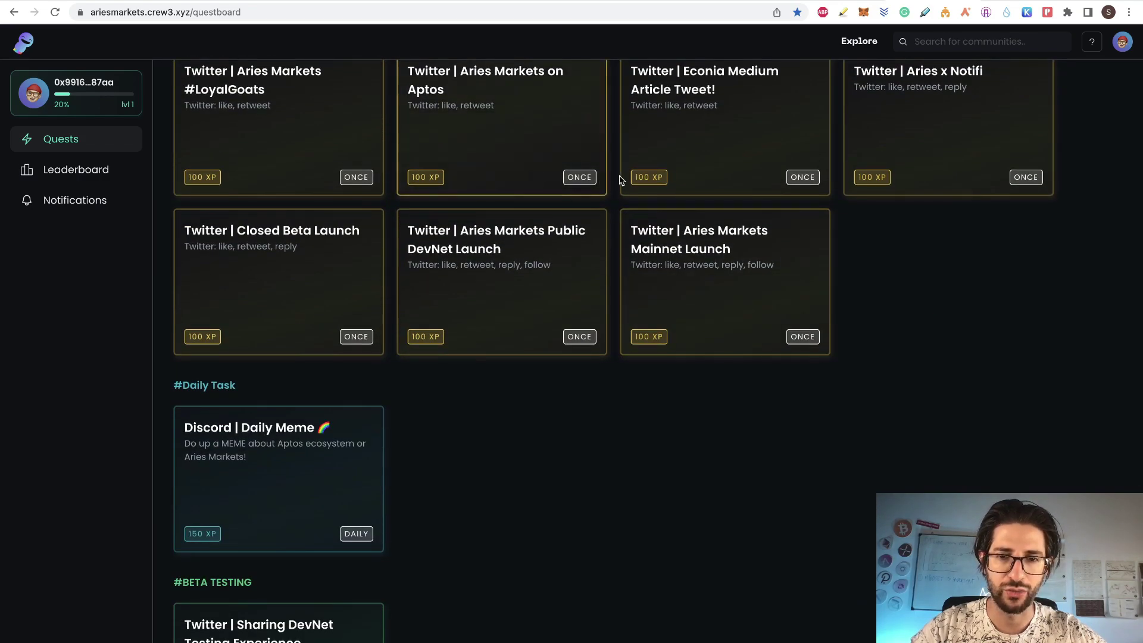
{"action": "scroll", "coordinate": [544, 390], "scroll_direction": "down", "scroll_amount": 2}
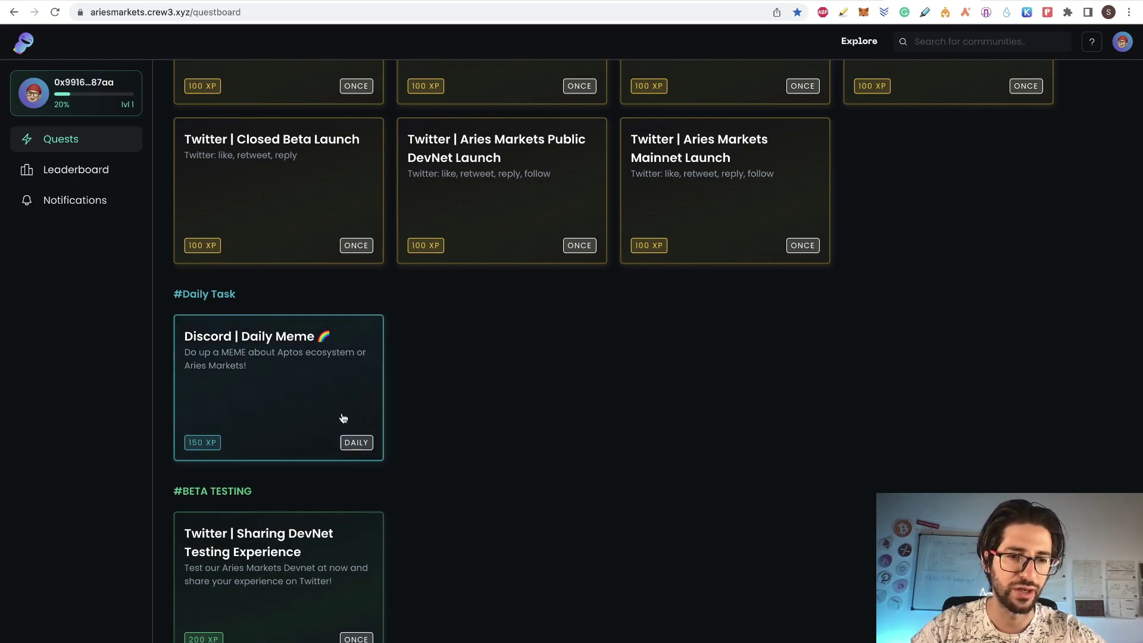
{"action": "scroll", "coordinate": [574, 173], "scroll_direction": "up", "scroll_amount": 10}
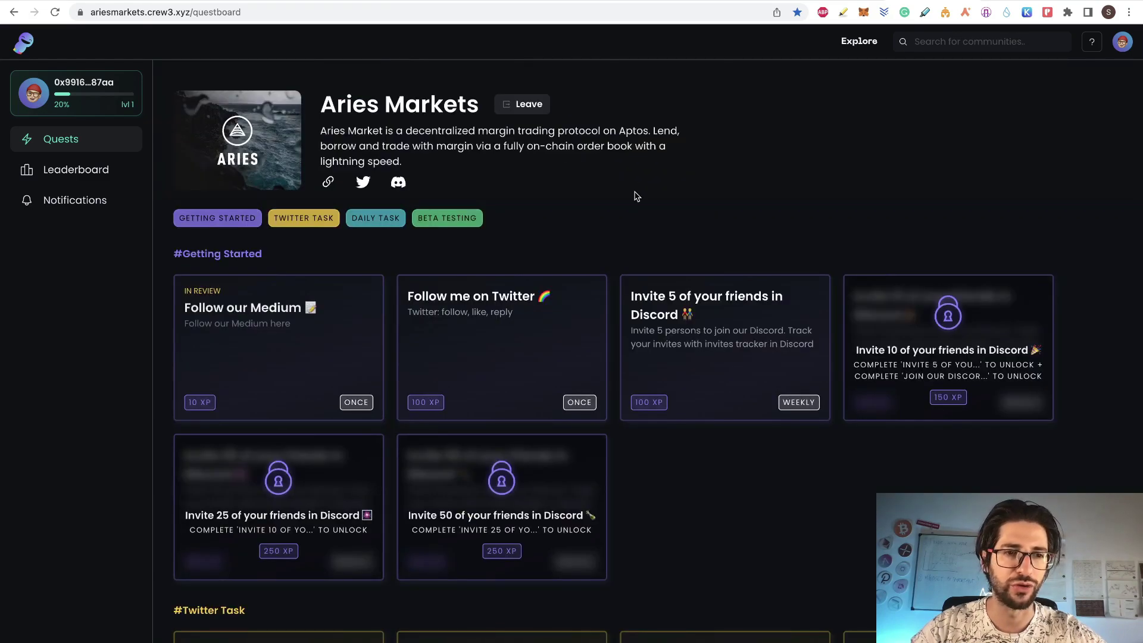
Check claimed quest statuses under Notifications, then reopen the Crew3 leaderboard.
{"action": "left_click", "coordinate": [89, 203]}
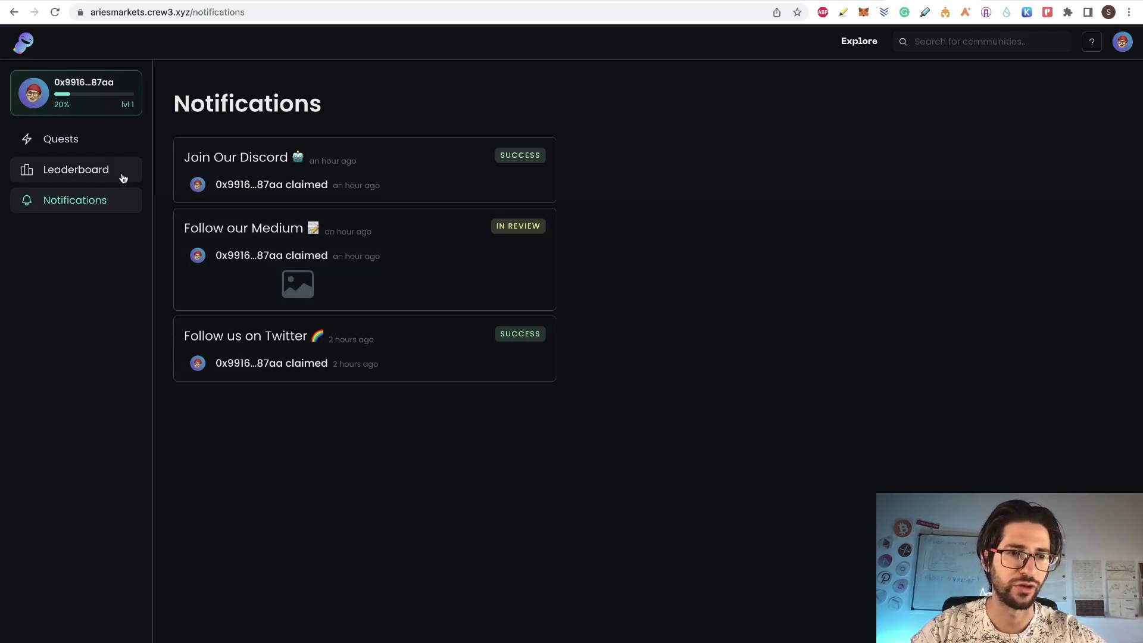
{"action": "left_click", "coordinate": [87, 181]}
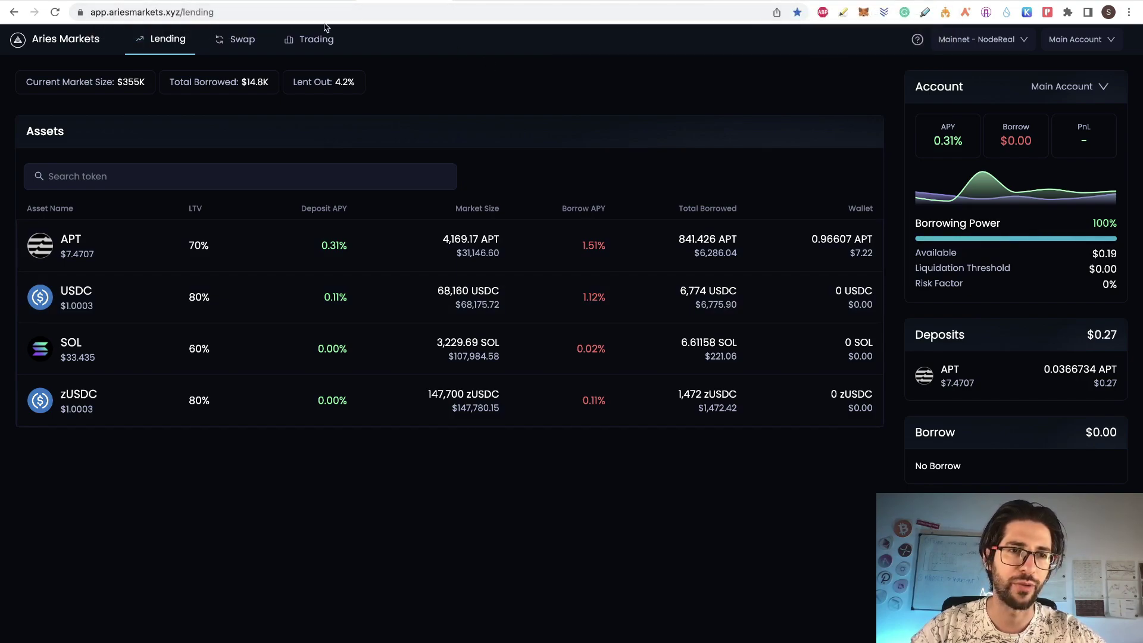
Go back to the Airdrops Google Sheet.
{"action": "left_click", "coordinate": [165, 1]}
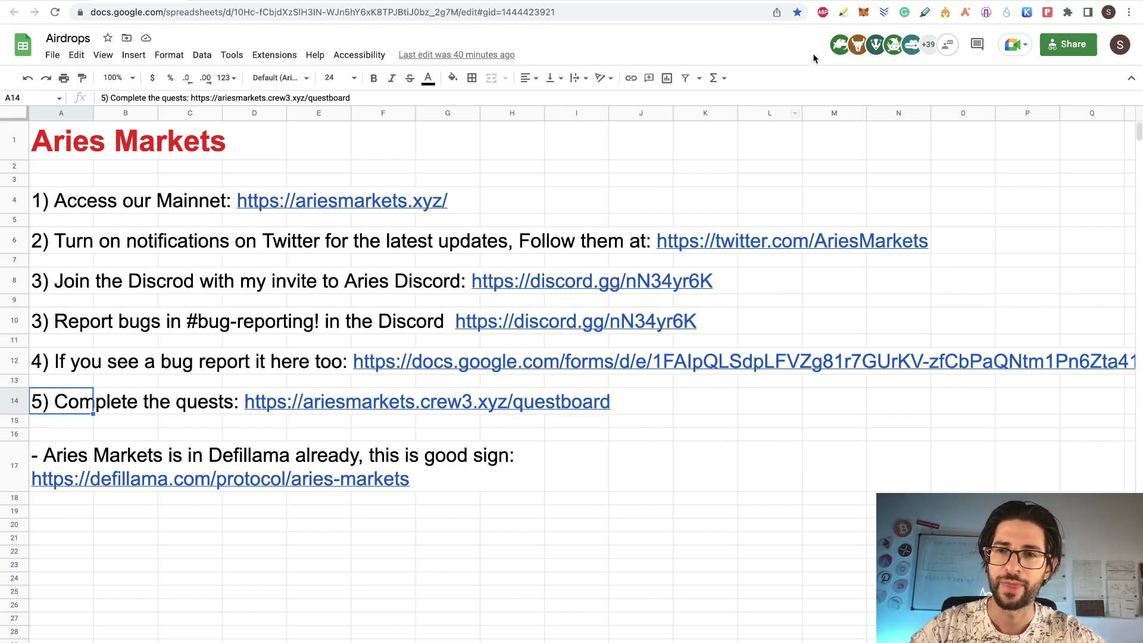
Show the Crypto Currency State YouTube videos page, then scroll its Twitter profile's tweets.
{"action": "left_click", "coordinate": [833, 2]}
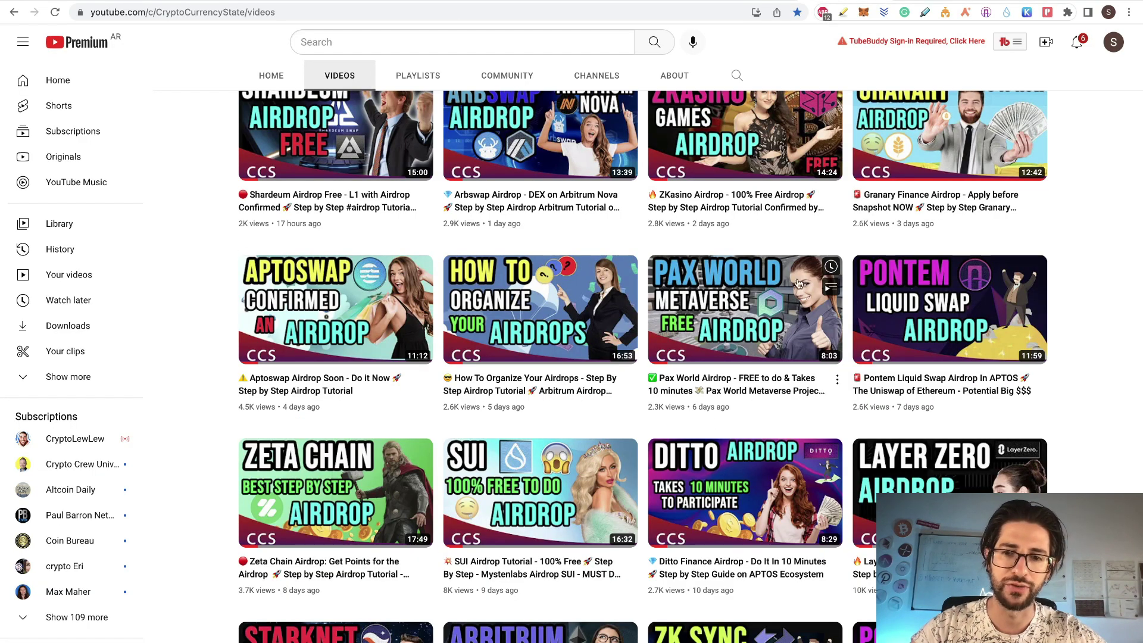
{"action": "scroll", "coordinate": [715, 262], "scroll_direction": "up", "scroll_amount": 5}
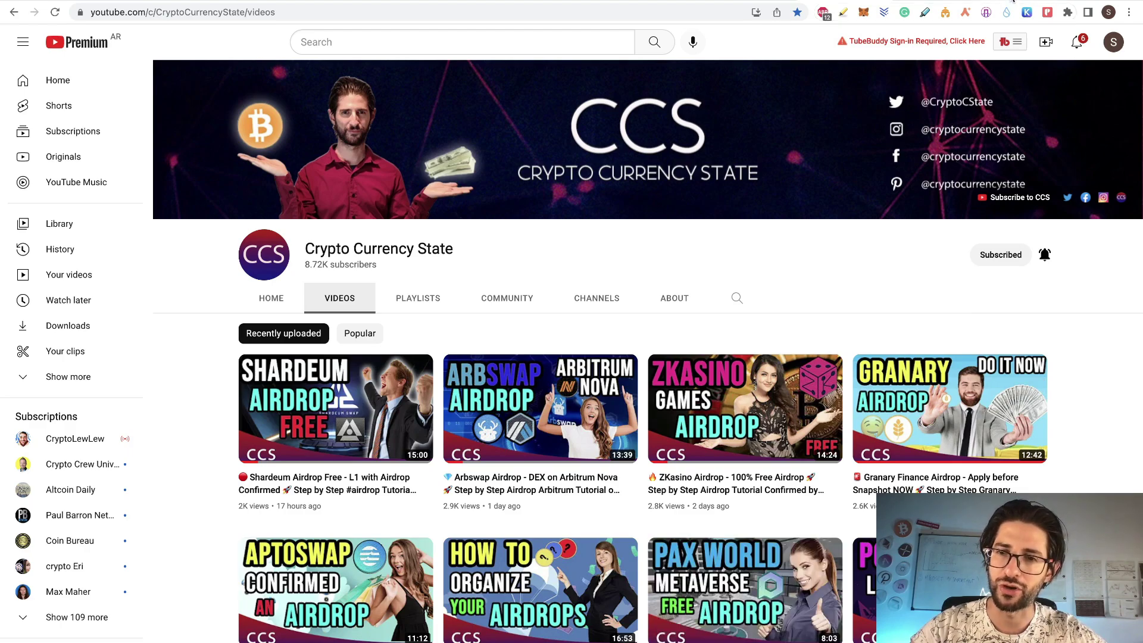
{"action": "left_click", "coordinate": [1006, 4]}
{"action": "scroll", "coordinate": [556, 349], "scroll_direction": "down", "scroll_amount": 3}
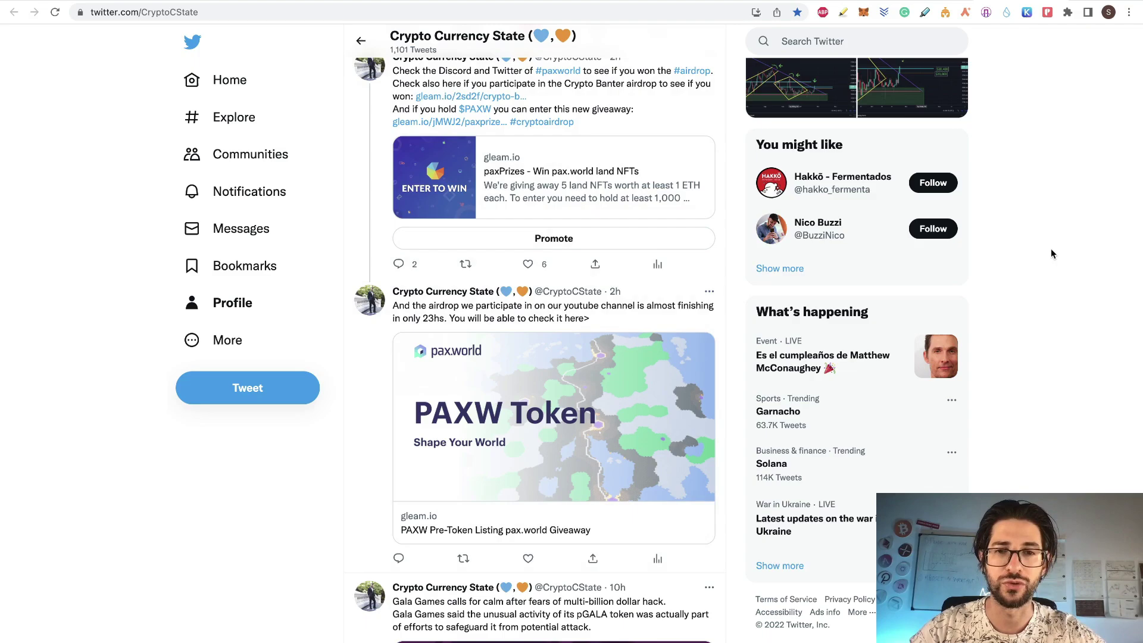
Scroll up to the Crypto Currency State header and pinned Shardeum airdrop tweet.
{"action": "scroll", "coordinate": [1051, 254], "scroll_direction": "up", "scroll_amount": 10}
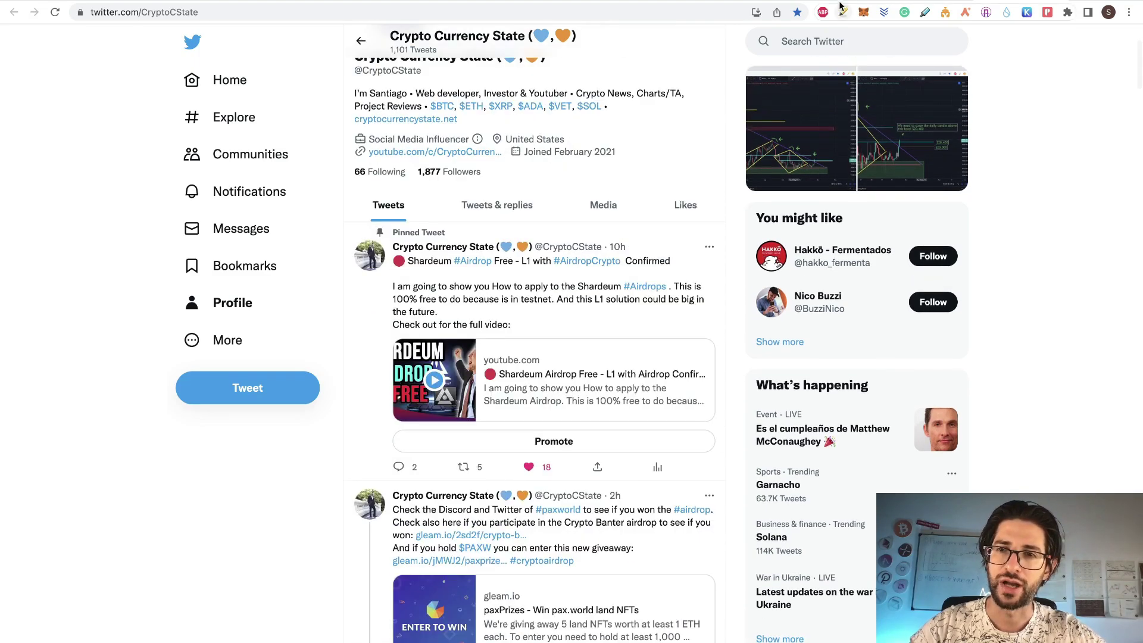